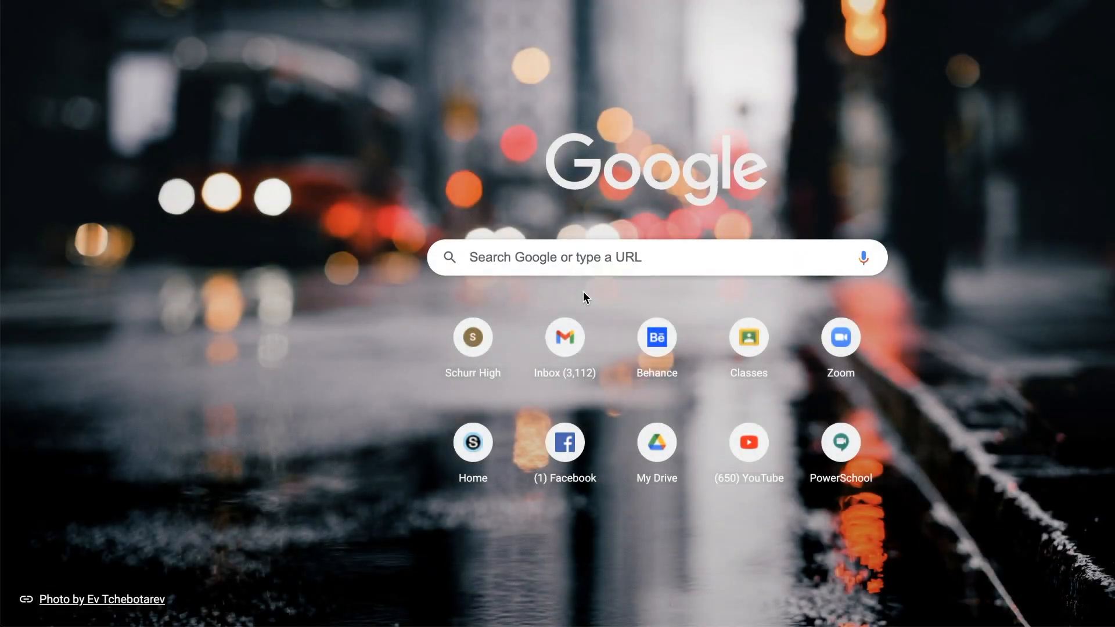
Search Google Images for 'lion' and limit the results to Large size
{"action": "type", "text": "lion"}
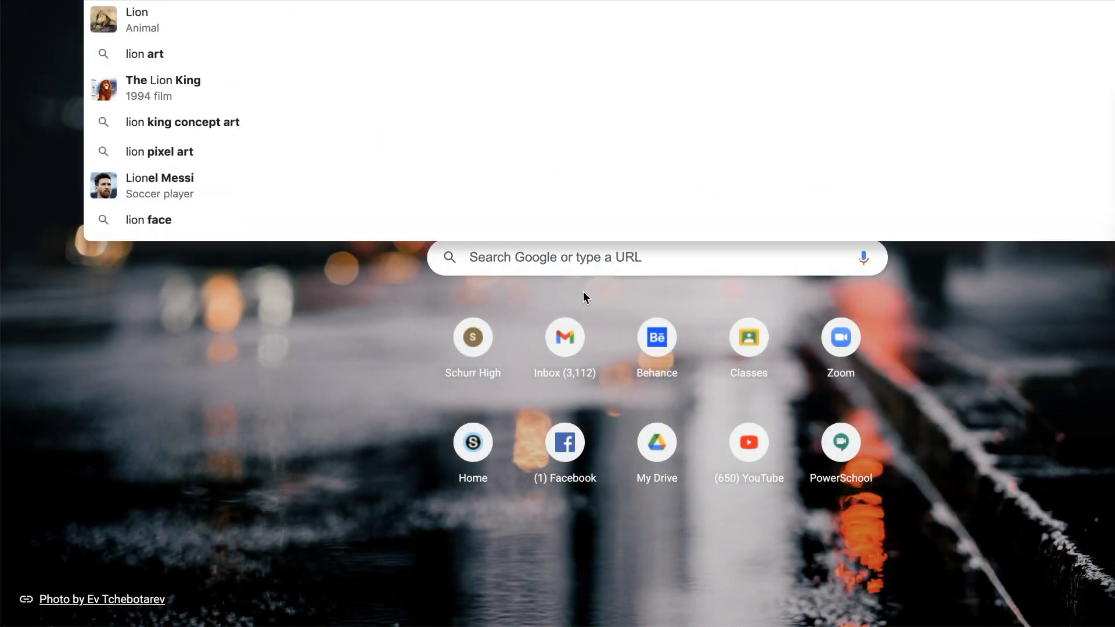
{"action": "key", "text": "Return"}
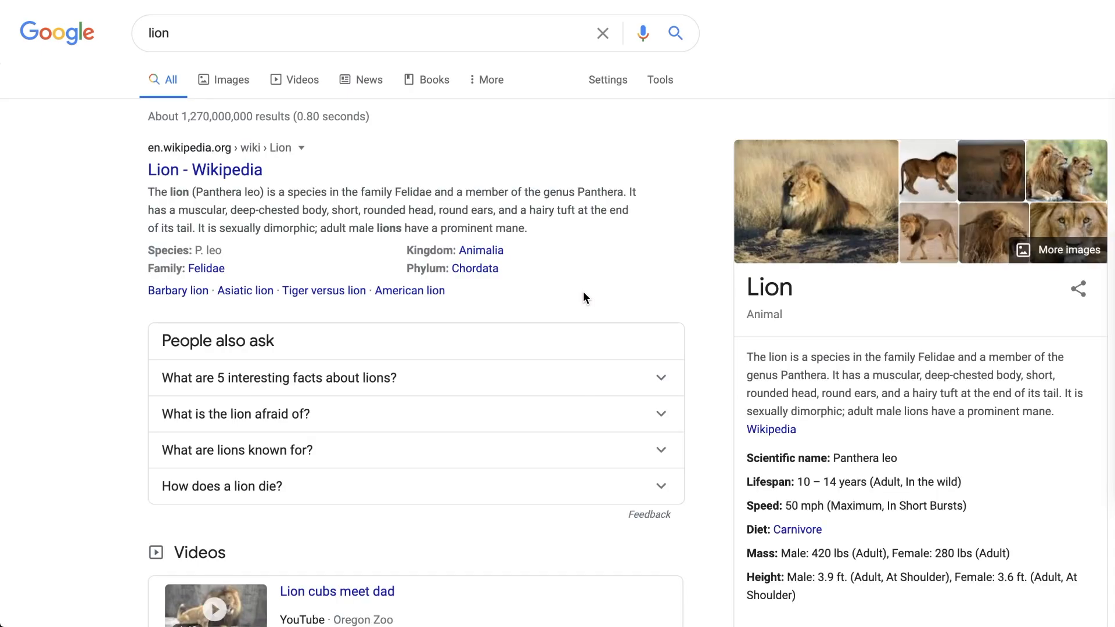
{"action": "left_click", "coordinate": [233, 80]}
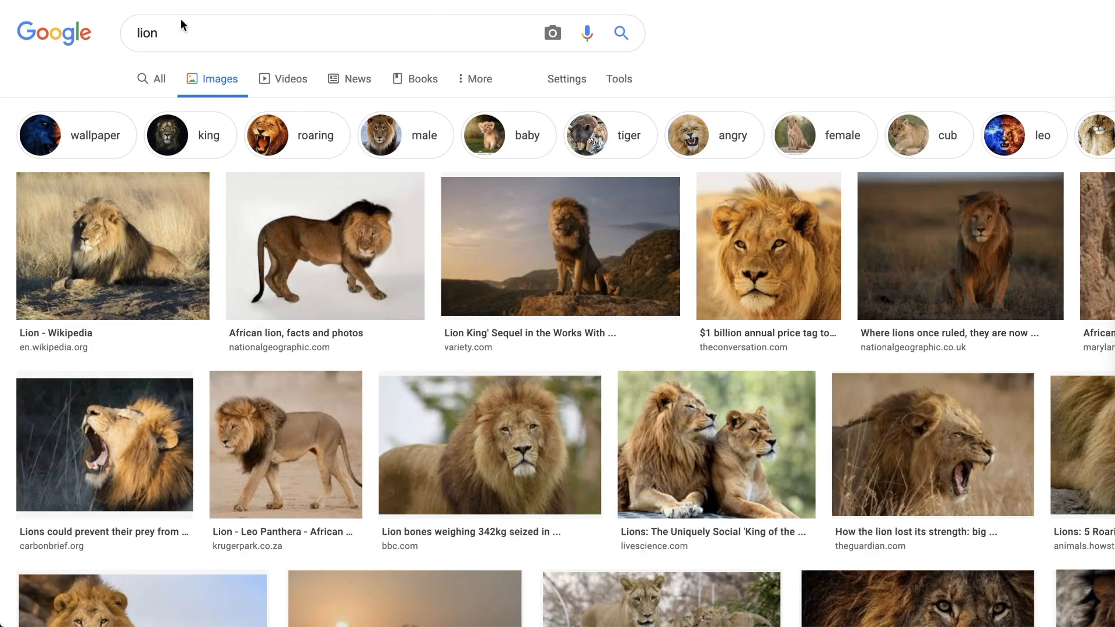
{"action": "left_click", "coordinate": [616, 83]}
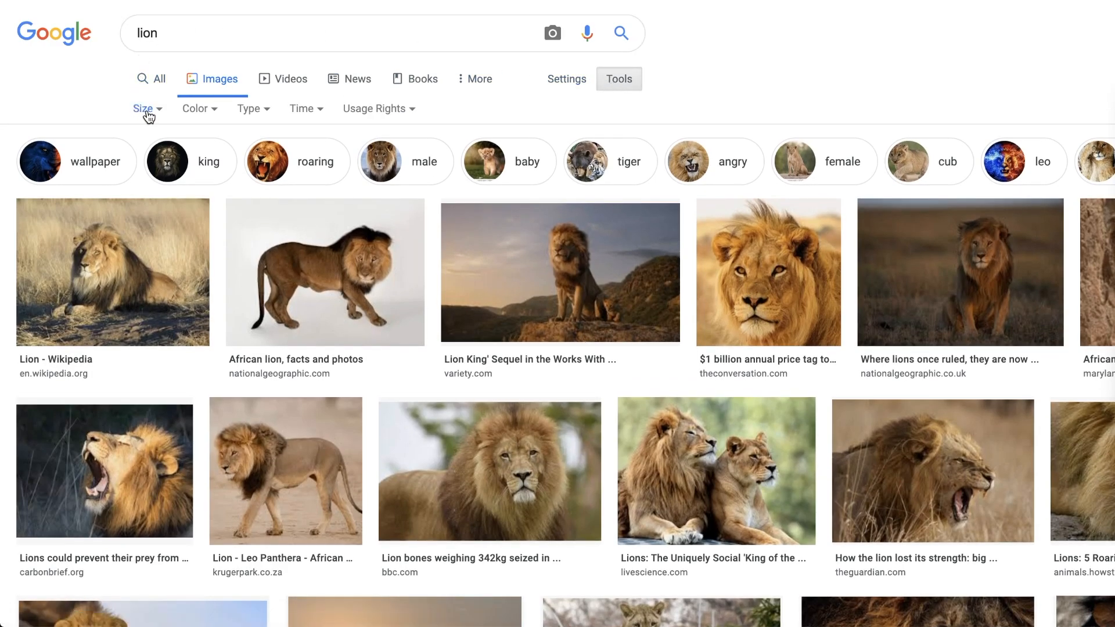
{"action": "left_click", "coordinate": [146, 112]}
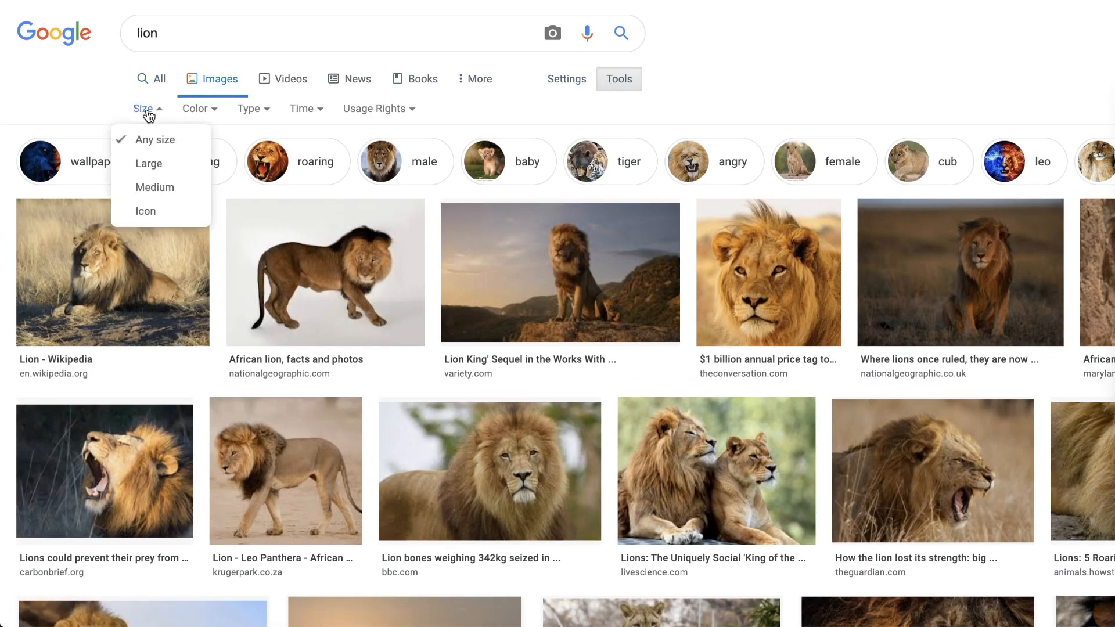
{"action": "left_click", "coordinate": [150, 165]}
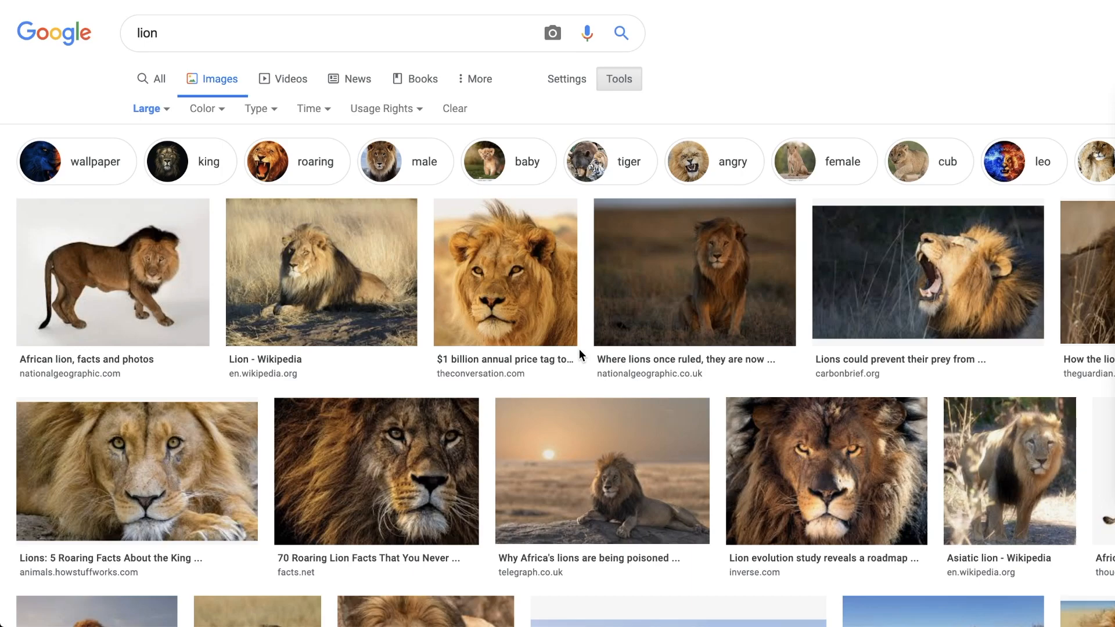
Scroll through the large lion image results
{"action": "scroll", "coordinate": [579, 348], "scroll_direction": "down", "scroll_amount": 2}
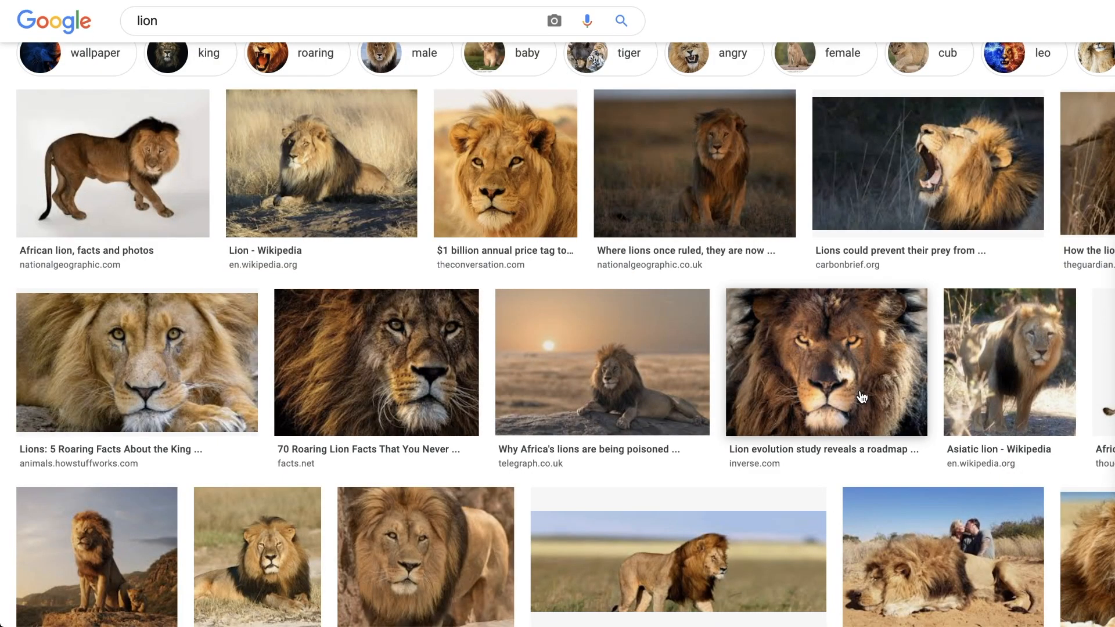
{"action": "scroll", "coordinate": [862, 396], "scroll_direction": "down", "scroll_amount": 3}
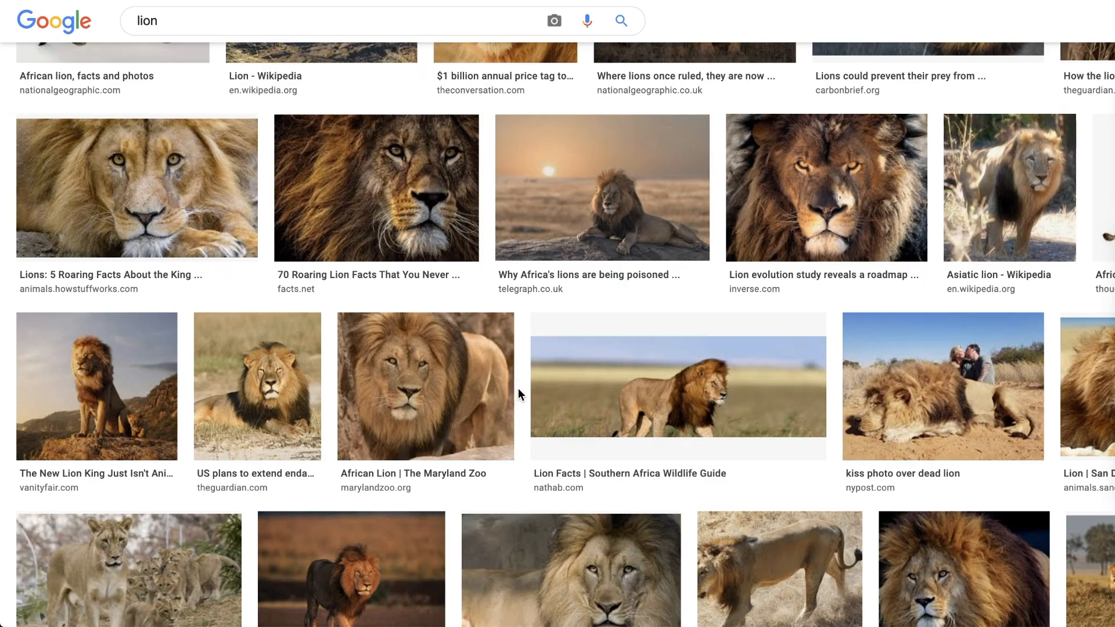
{"action": "scroll", "coordinate": [518, 388], "scroll_direction": "down", "scroll_amount": 4}
{"action": "scroll", "coordinate": [519, 402], "scroll_direction": "down", "scroll_amount": 10}
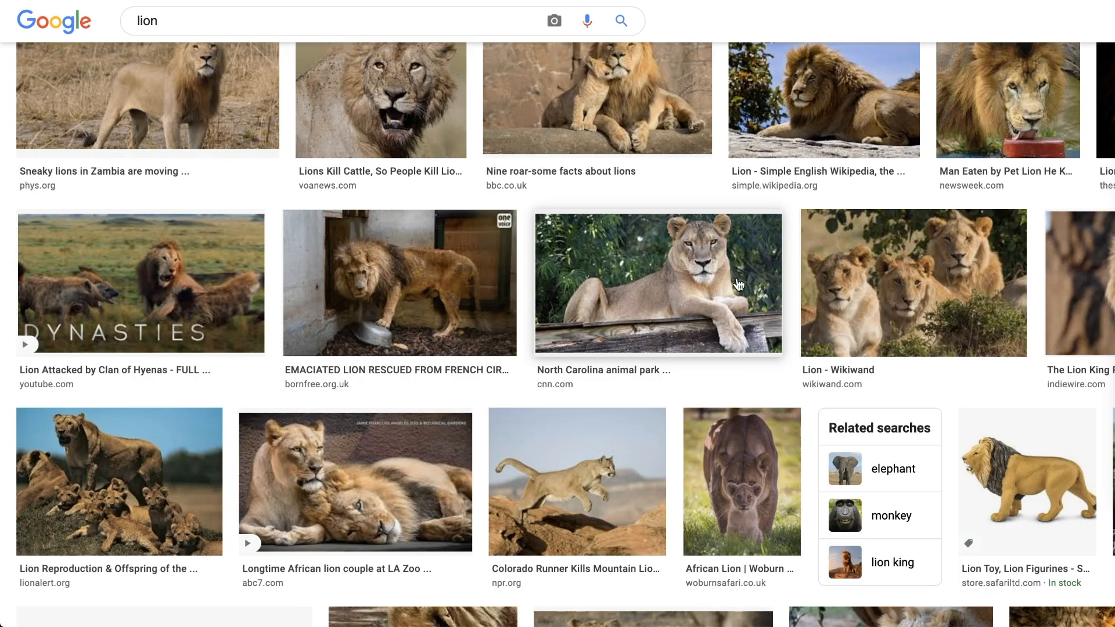
{"action": "scroll", "coordinate": [738, 282], "scroll_direction": "down", "scroll_amount": 4}
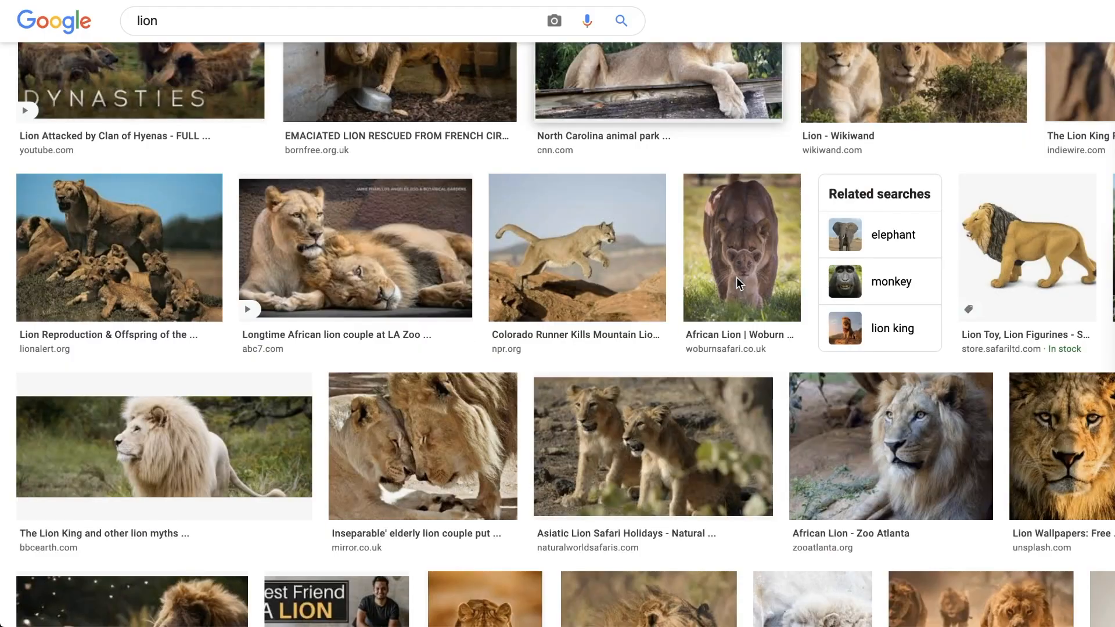
{"action": "scroll", "coordinate": [736, 285], "scroll_direction": "up", "scroll_amount": 2}
{"action": "scroll", "coordinate": [707, 190], "scroll_direction": "down", "scroll_amount": 15}
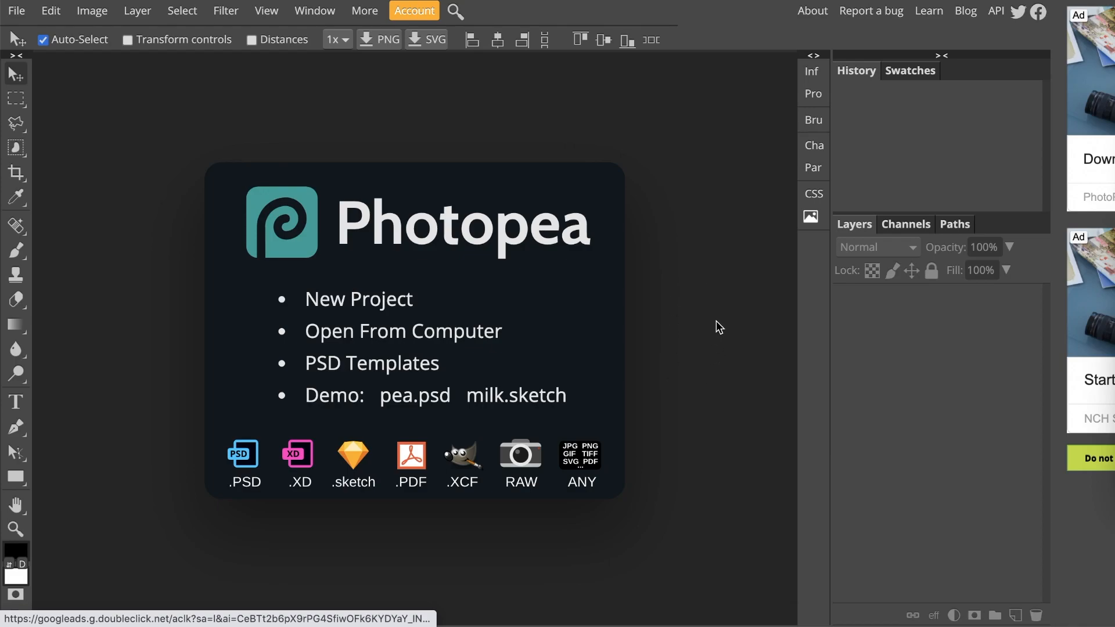
Create a named 11 × 17 inch, 300 DPI document with a white background
{"action": "left_click", "coordinate": [16, 13]}
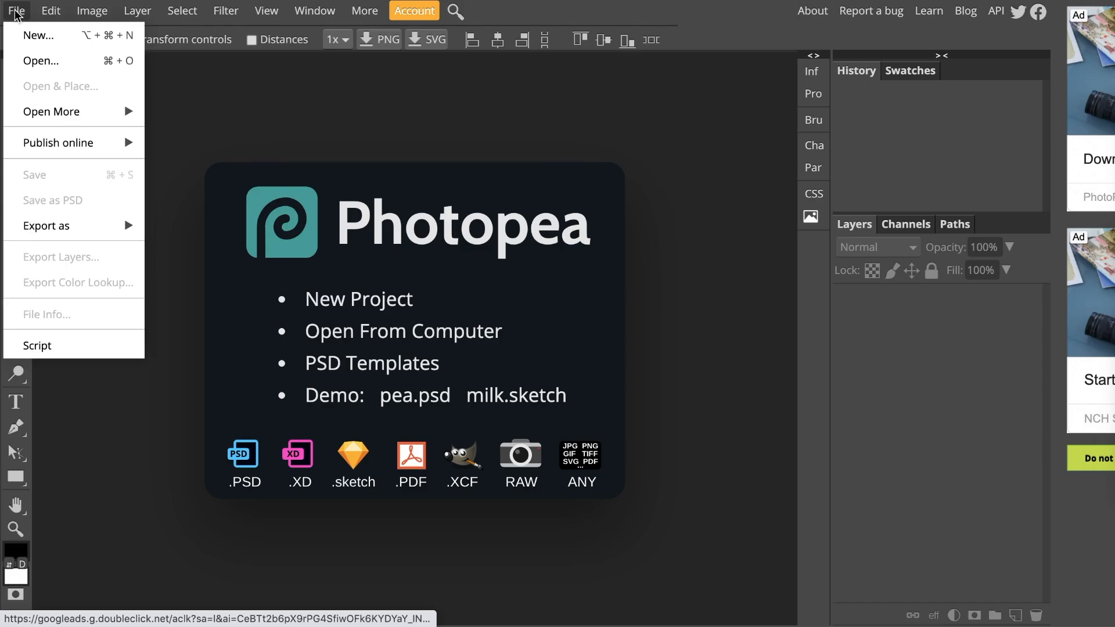
{"action": "left_click", "coordinate": [26, 46]}
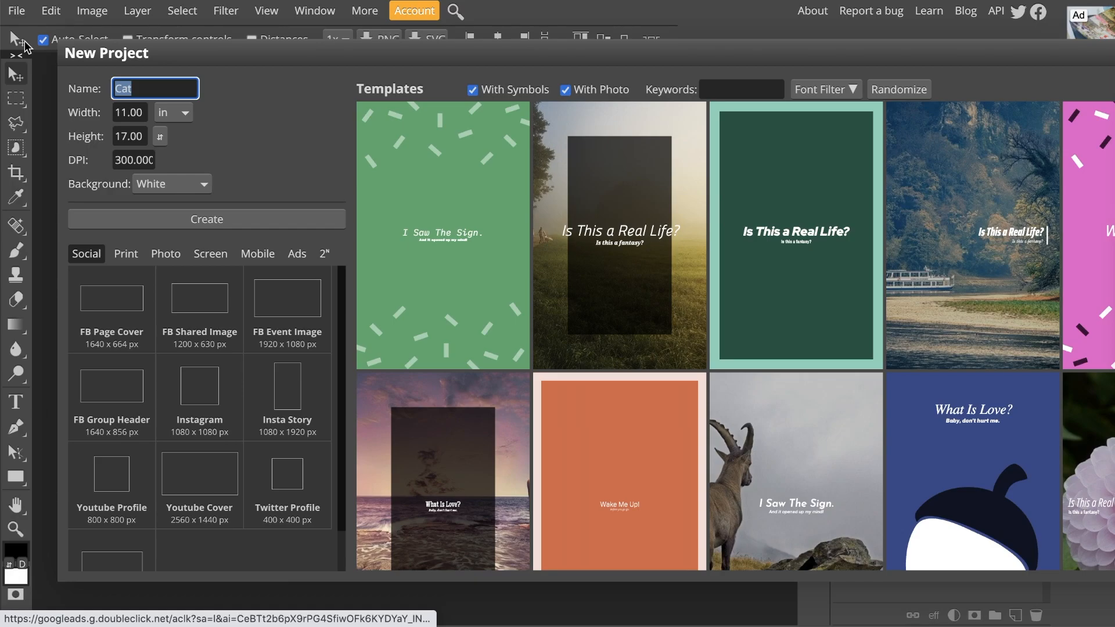
{"action": "type", "text": "mnatsakanyan_nar"}
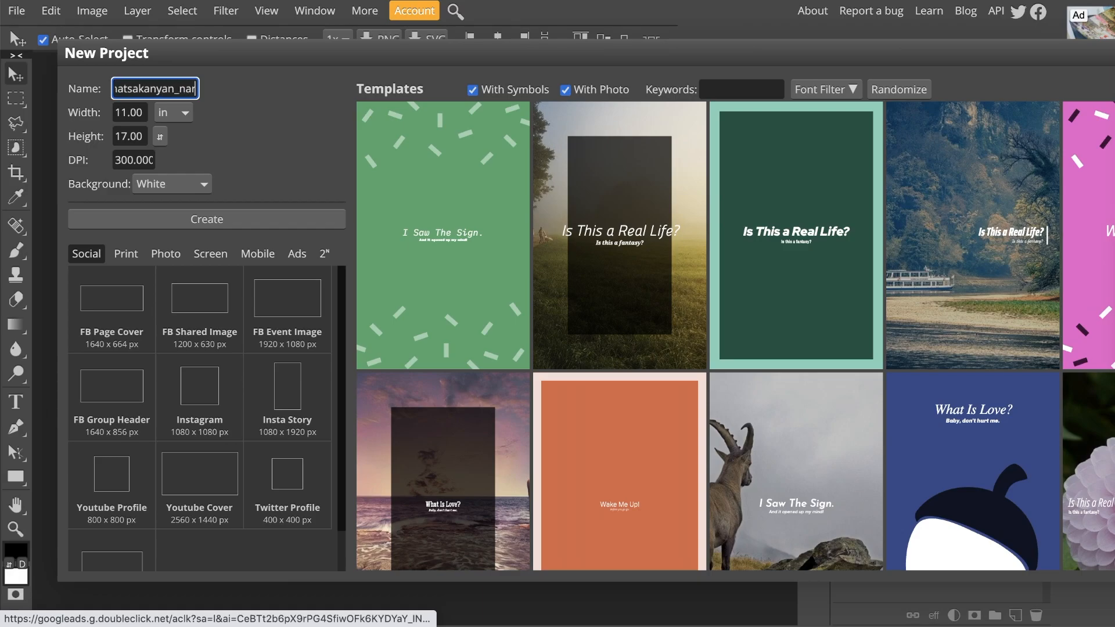
{"action": "type", "text": "e_lowpolyart"}
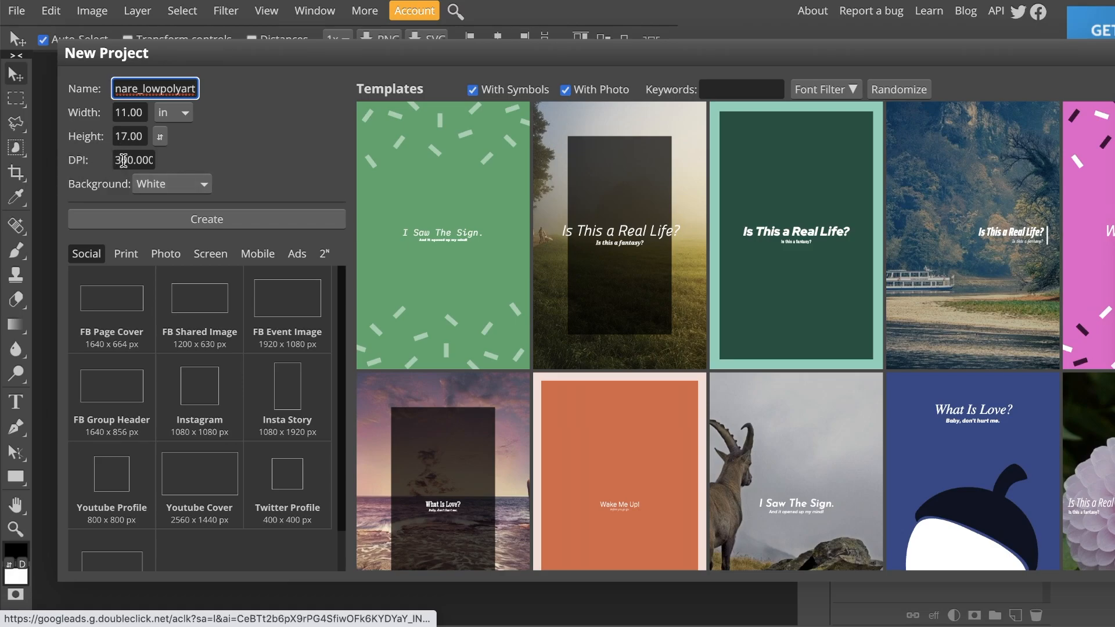
{"action": "left_click", "coordinate": [177, 115]}
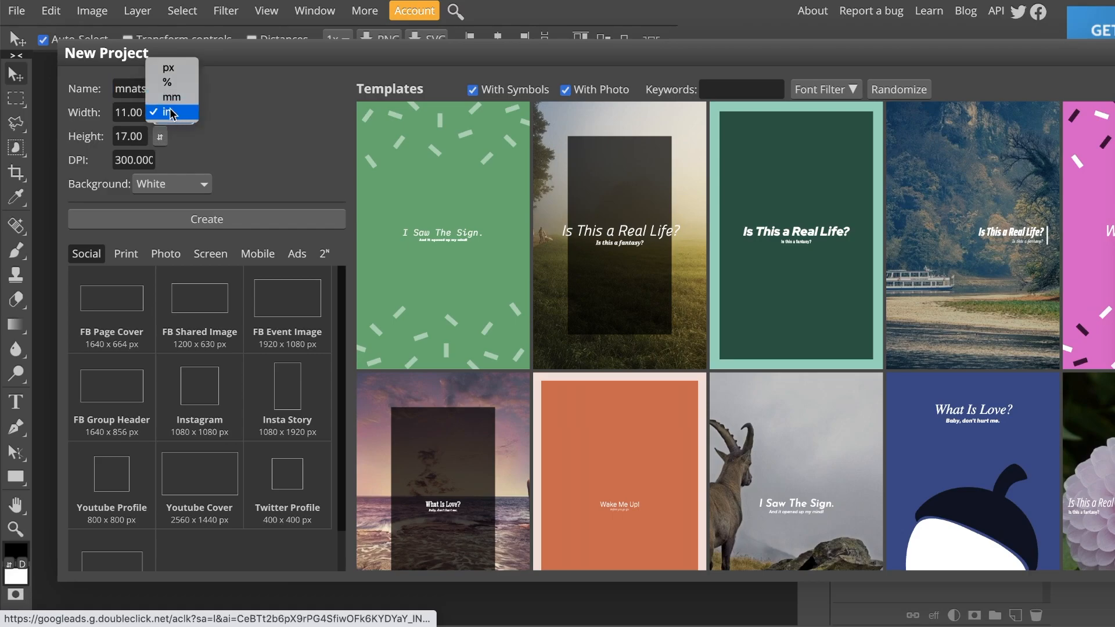
{"action": "left_click", "coordinate": [169, 115]}
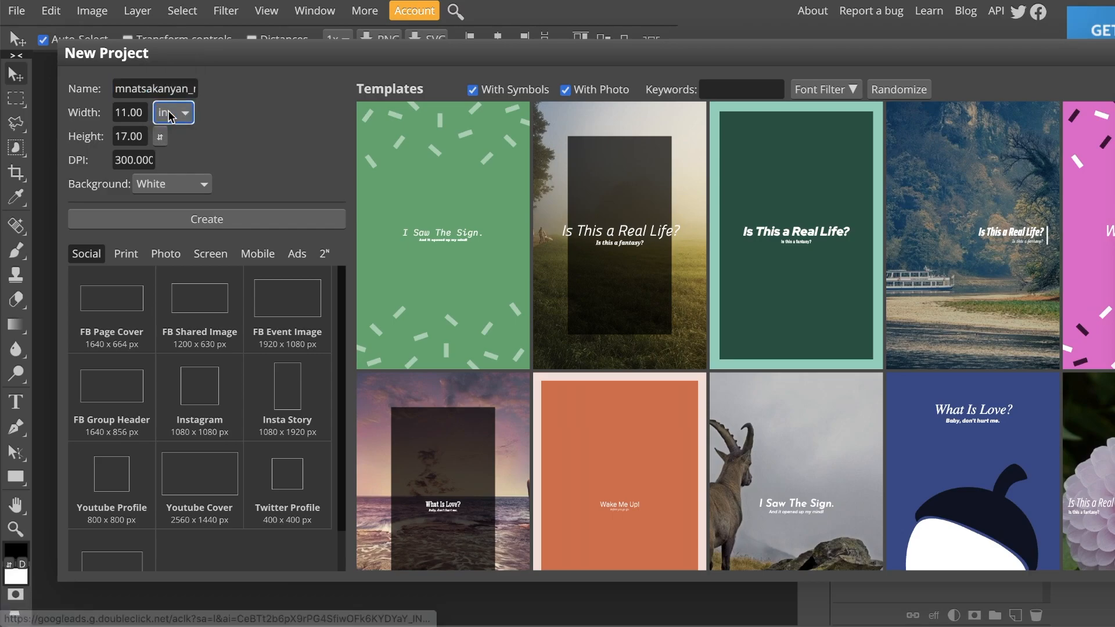
{"action": "left_click", "coordinate": [242, 219]}
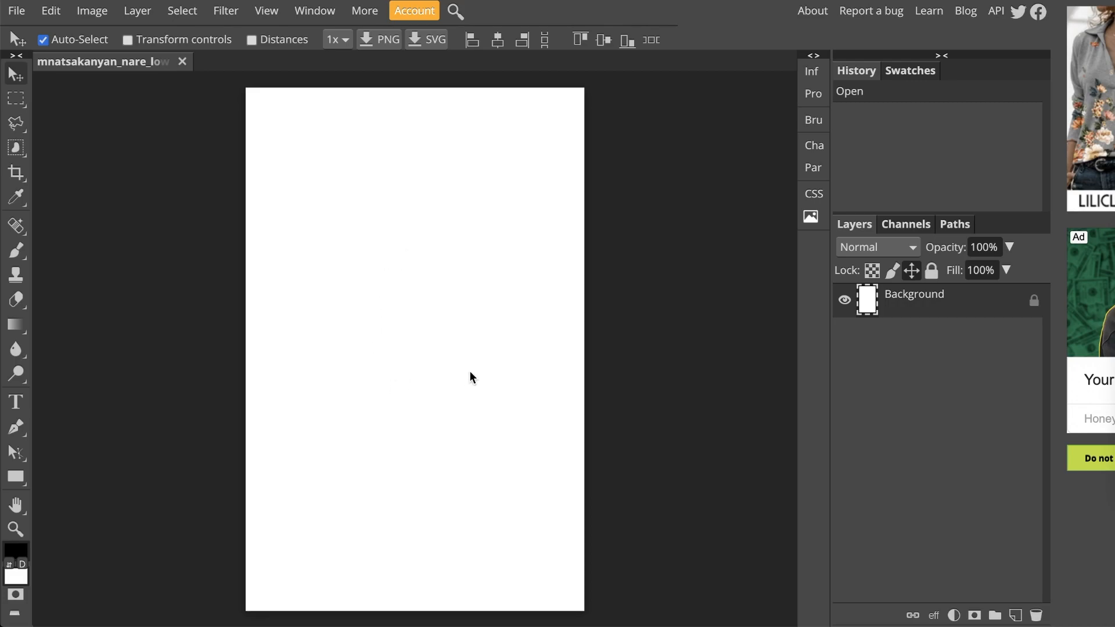
Place cat.jpg into the document and zoom out to see the whole canvas
{"action": "left_click", "coordinate": [19, 10]}
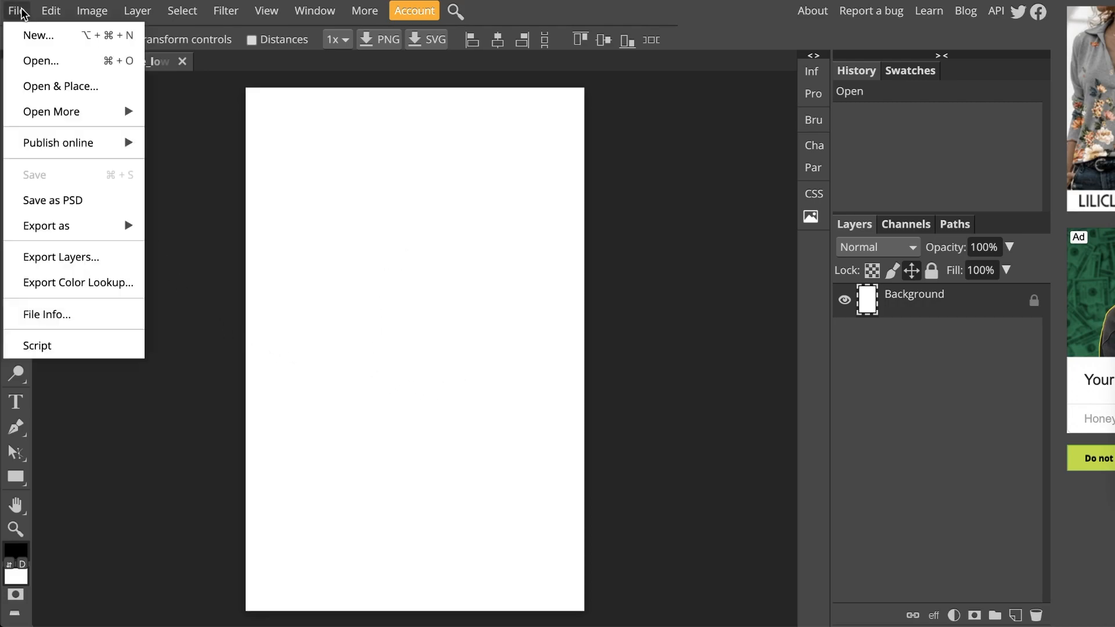
{"action": "left_click", "coordinate": [33, 86]}
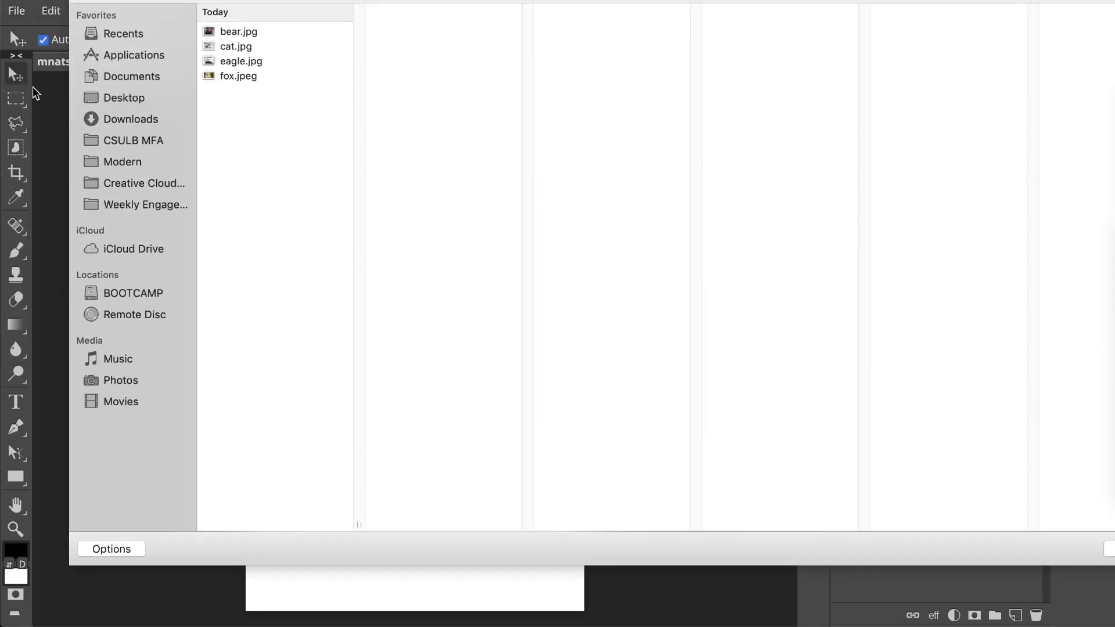
{"action": "left_click", "coordinate": [235, 47]}
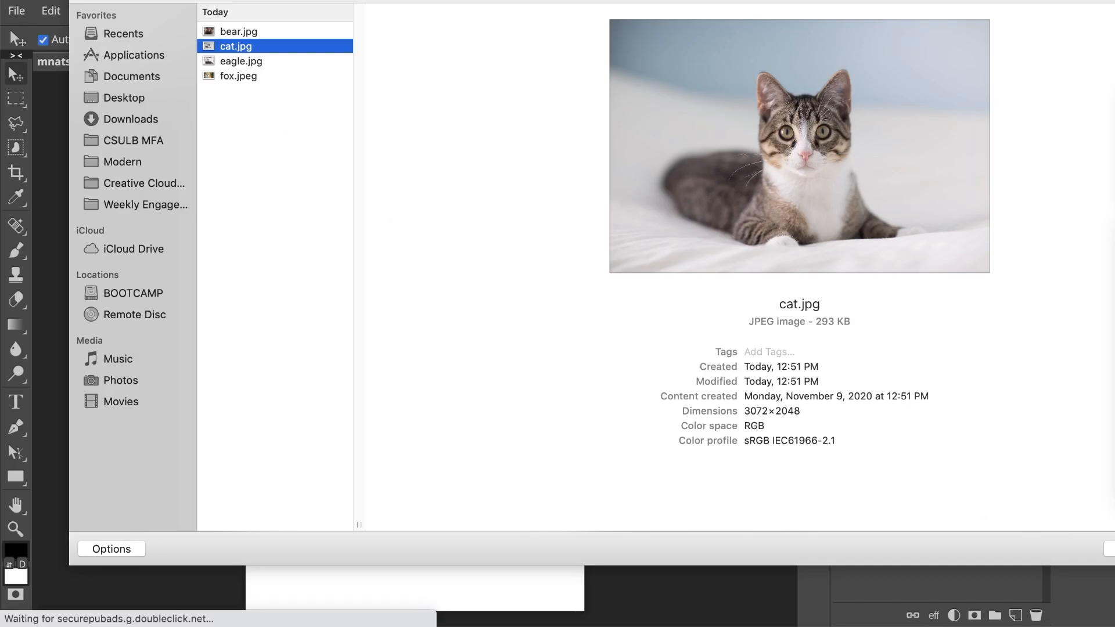
{"action": "key", "text": "Return"}
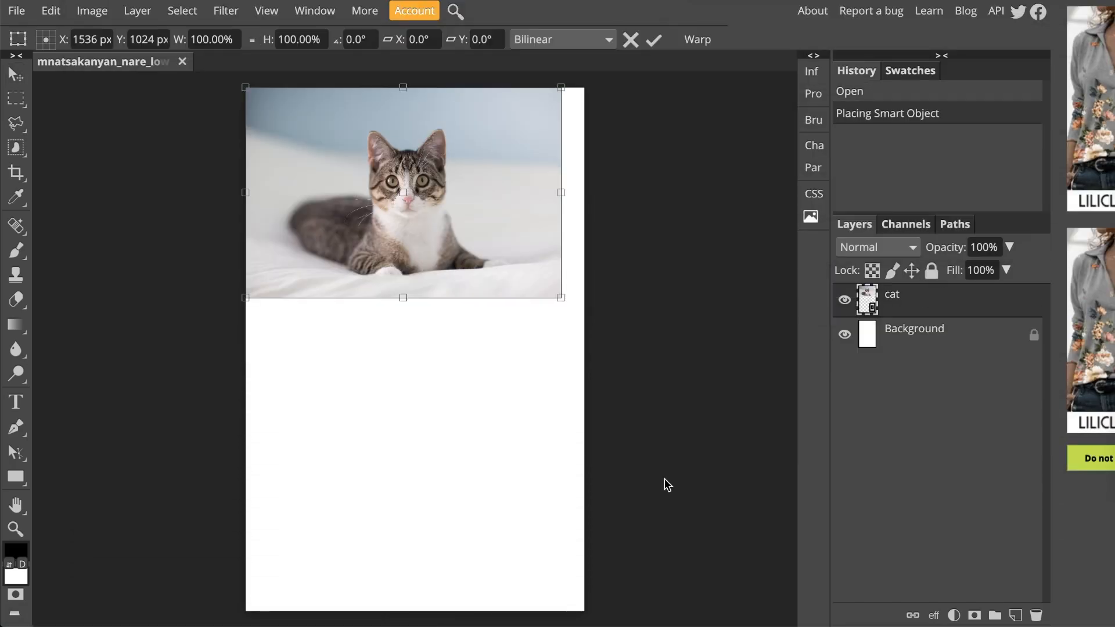
{"action": "key", "text": "super+minus"}
{"action": "key", "text": "super+minus"}
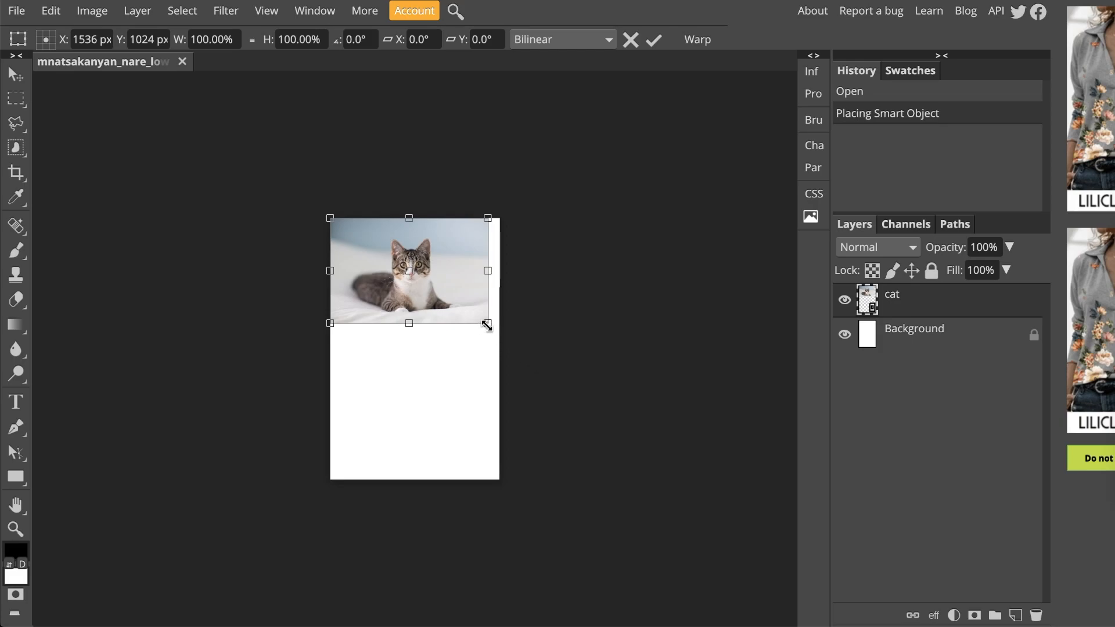
Scale the cat photo to about 287%, centre it, tilt it 0.8° and commit
{"action": "left_click_drag", "start_coordinate": [487, 328], "coordinate": [747, 512]}
{"action": "left_click_drag", "start_coordinate": [752, 518], "coordinate": [784, 550]}
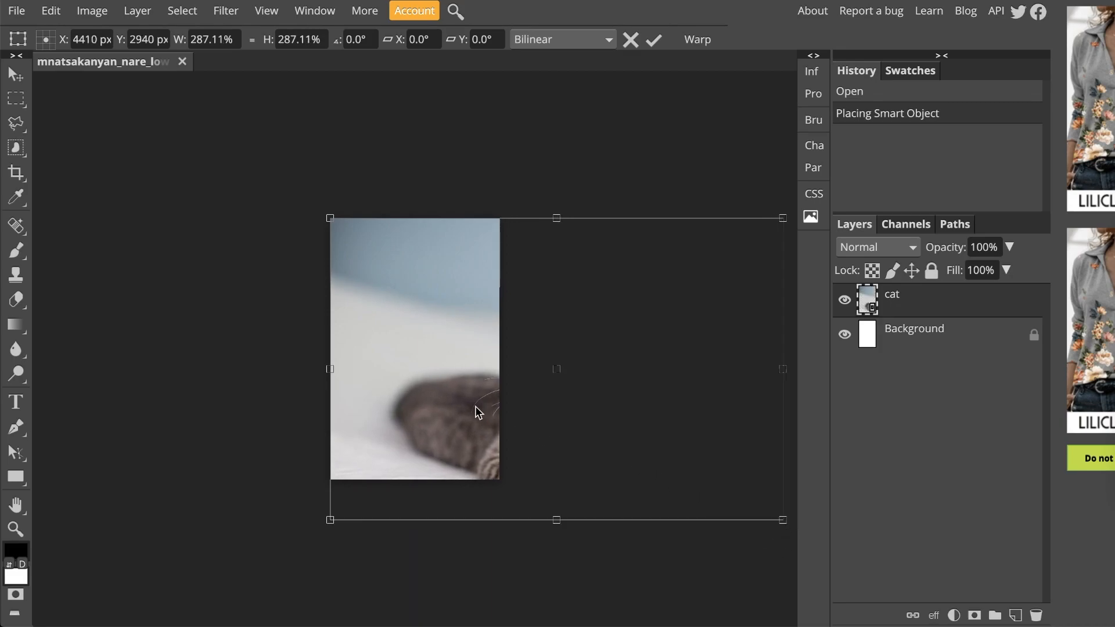
{"action": "left_click_drag", "start_coordinate": [388, 412], "coordinate": [336, 399]}
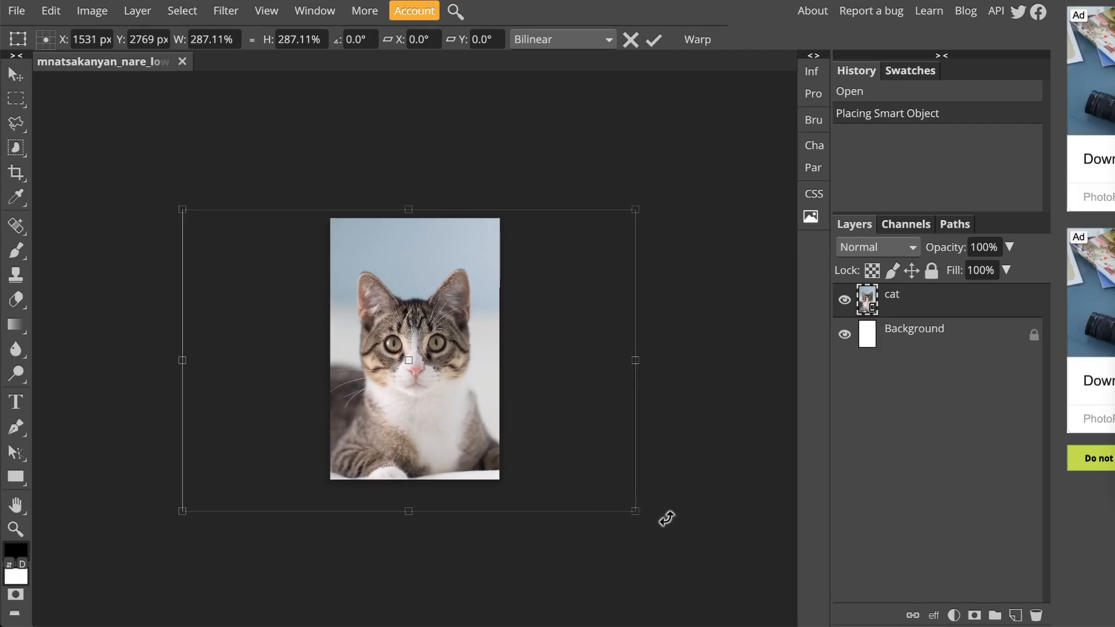
{"action": "mouse_move", "coordinate": [667, 516]}
{"action": "left_mouse_down"}
{"action": "mouse_move", "coordinate": [667, 538]}
{"action": "mouse_move", "coordinate": [667, 525]}
{"action": "left_mouse_up"}
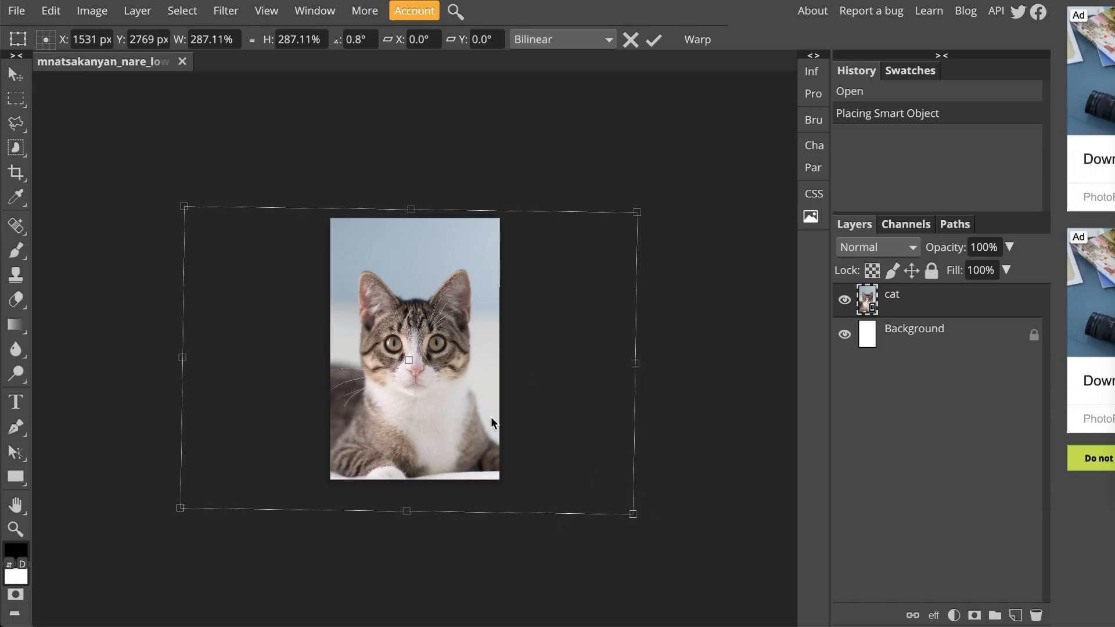
{"action": "key", "text": "ctrl+plus"}
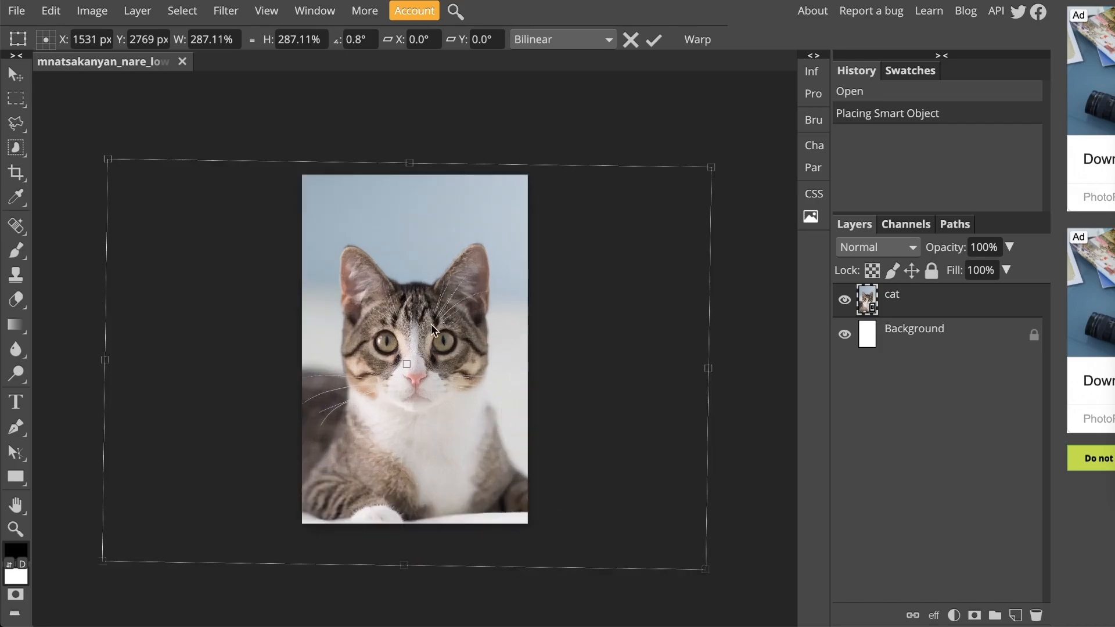
{"action": "left_click", "coordinate": [654, 39]}
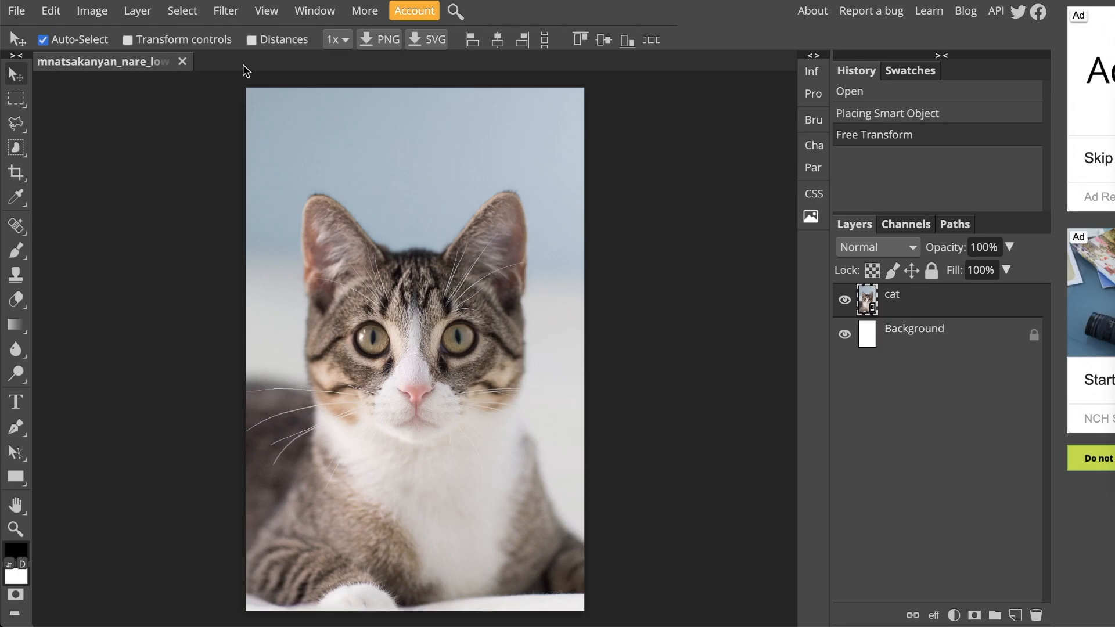
Show rulers along the canvas edges from the View menu
{"action": "left_click", "coordinate": [268, 12]}
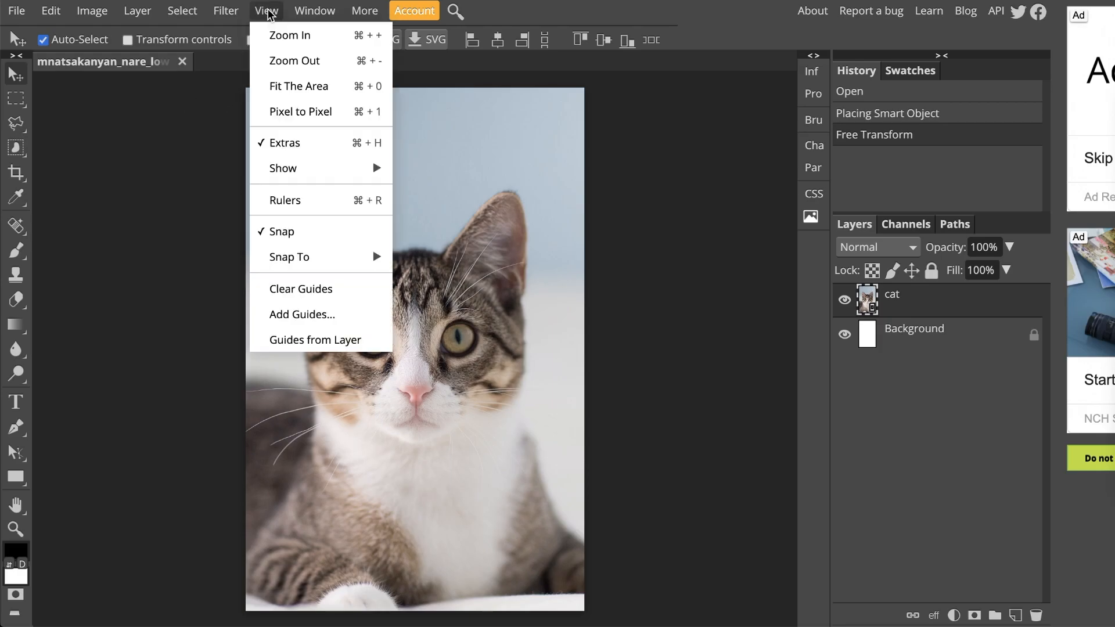
{"action": "mouse_move", "coordinate": [283, 177]}
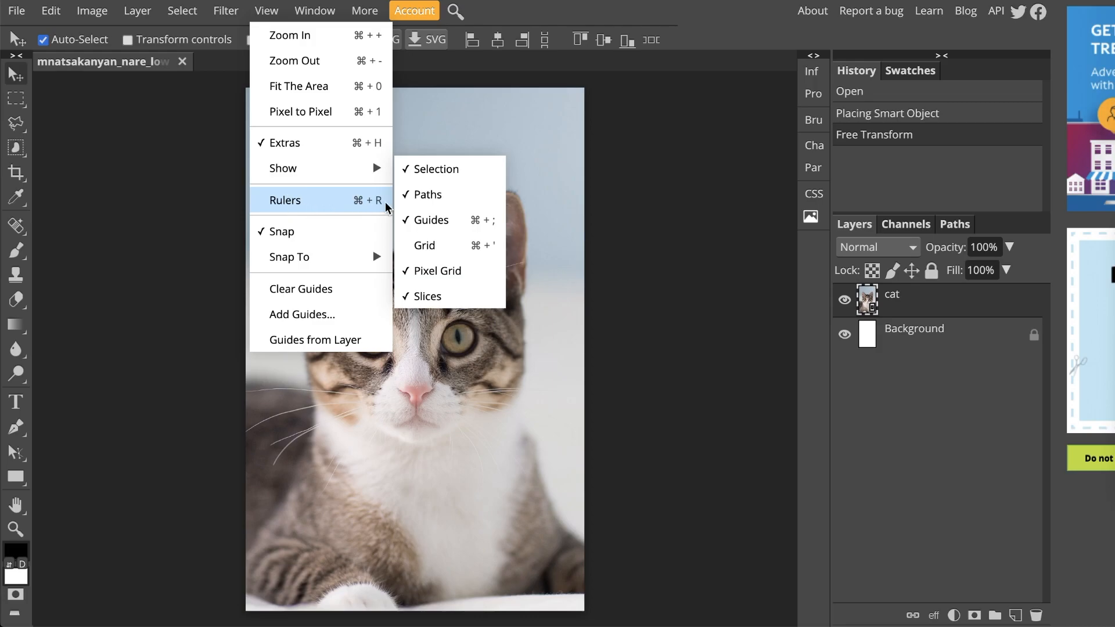
{"action": "left_click", "coordinate": [350, 203]}
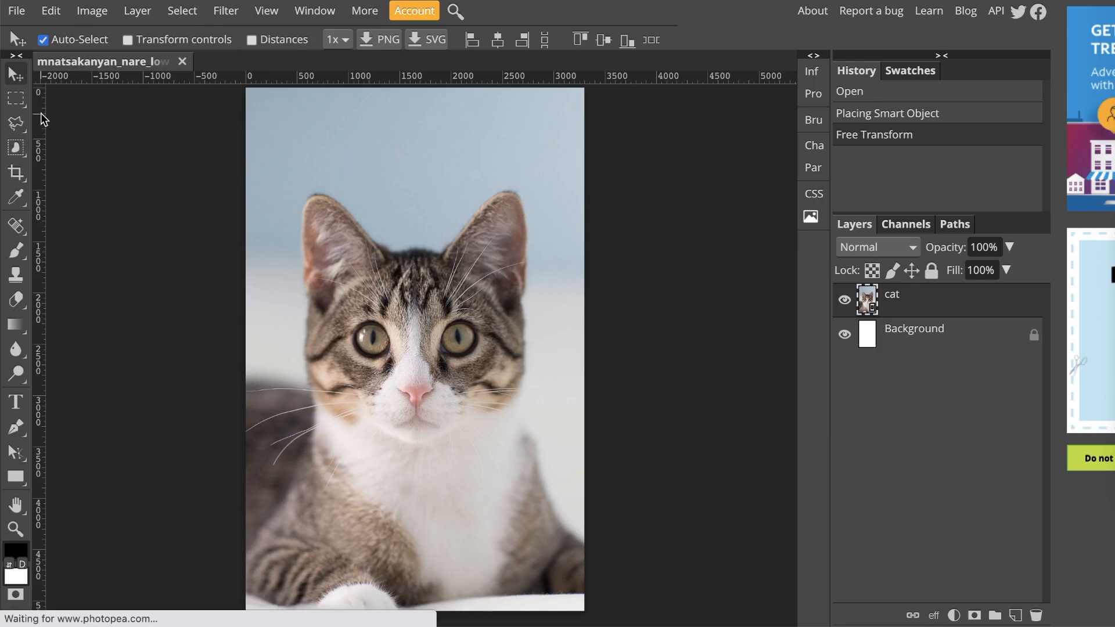
{"action": "right_click", "coordinate": [417, 81]}
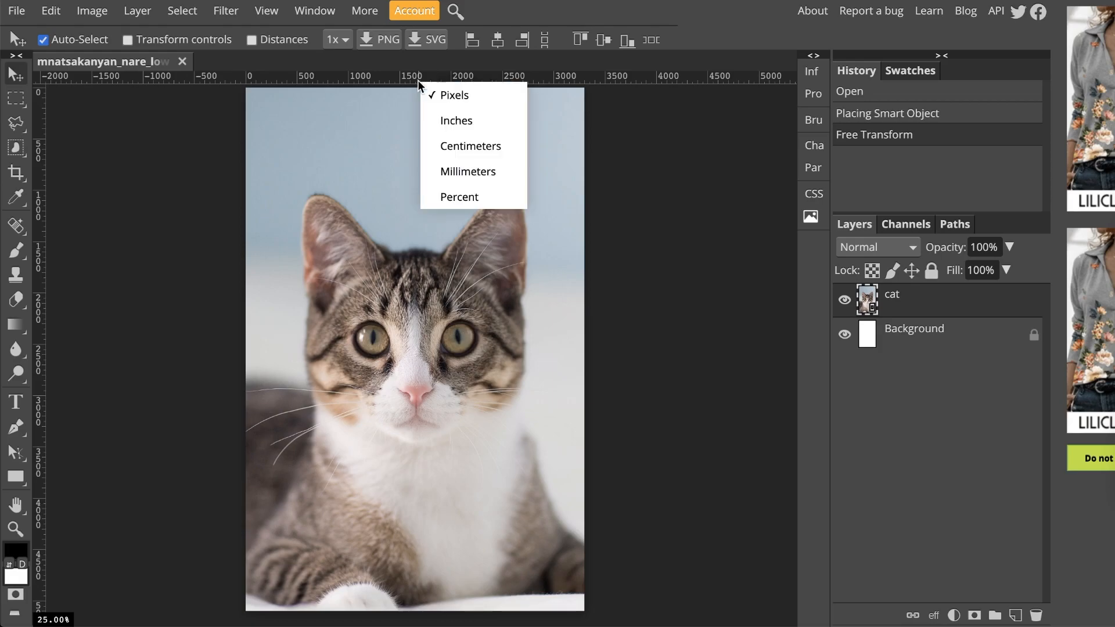
Pick Inches from the ruler's unit menu
{"action": "left_click", "coordinate": [446, 118]}
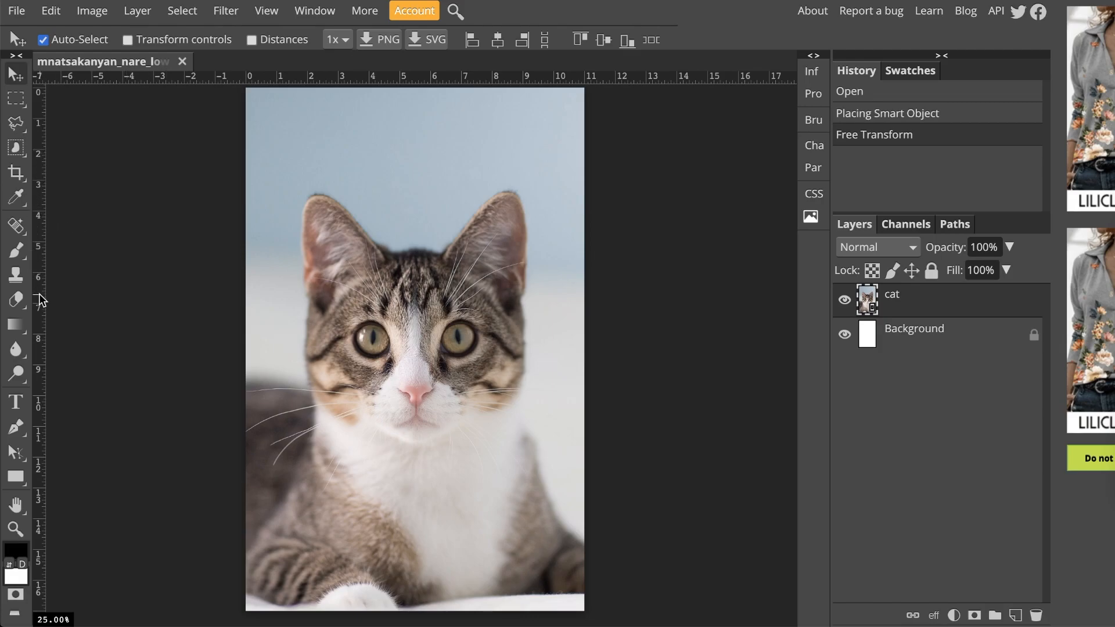
Drag a vertical guide to X 5.5 in and a horizontal guide across the canvas middle
{"action": "left_click_drag", "start_coordinate": [39, 290], "coordinate": [414, 358]}
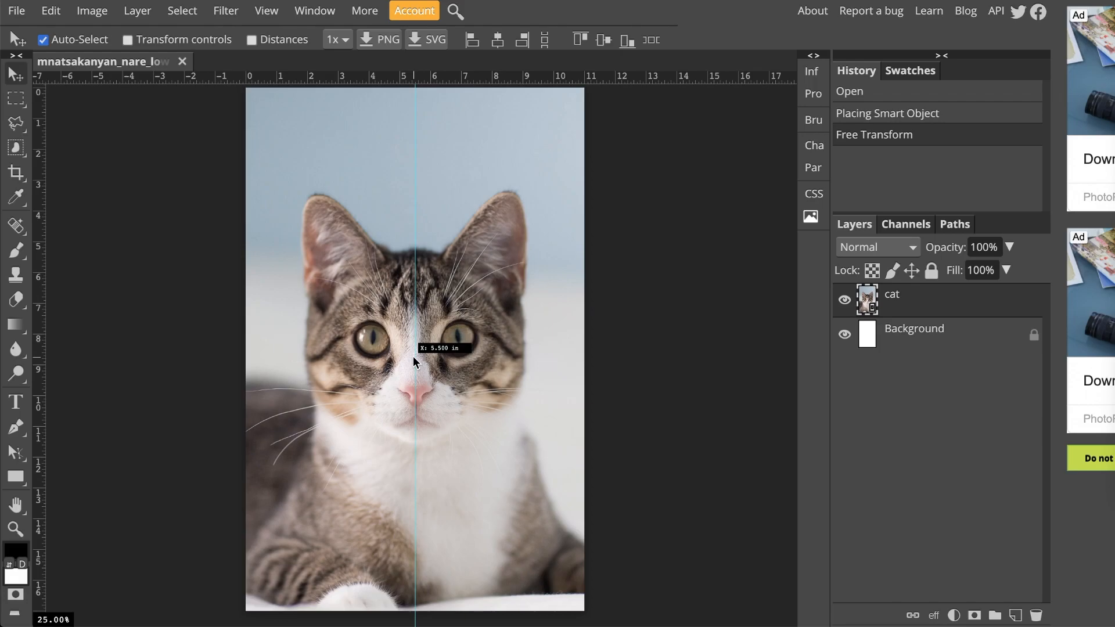
{"action": "left_click_drag", "start_coordinate": [413, 356], "coordinate": [414, 357]}
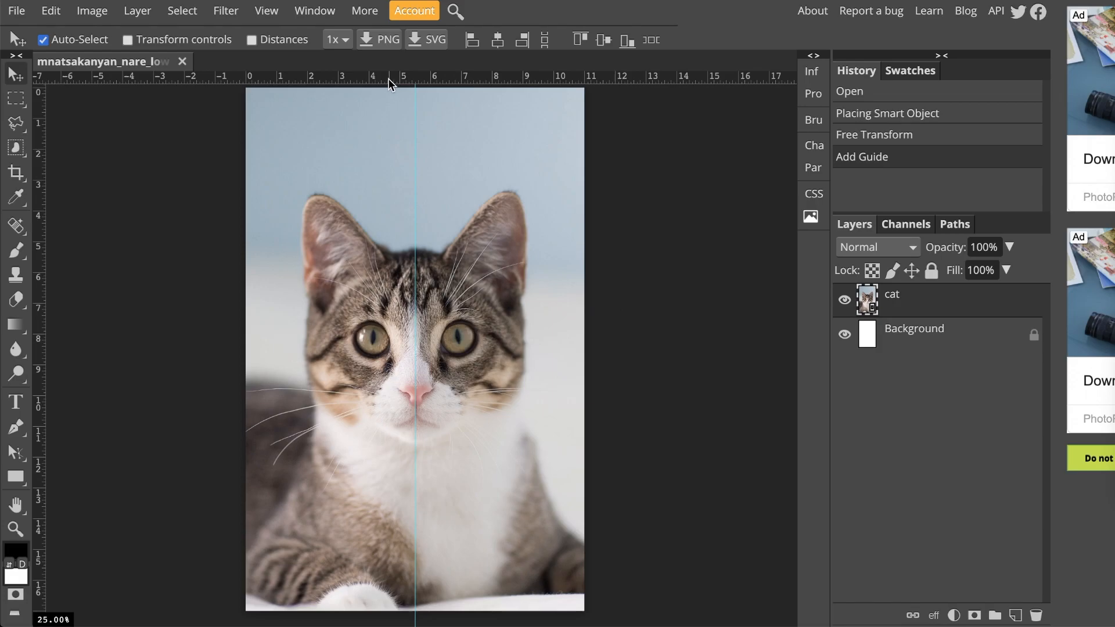
{"action": "left_click_drag", "start_coordinate": [388, 79], "coordinate": [377, 348]}
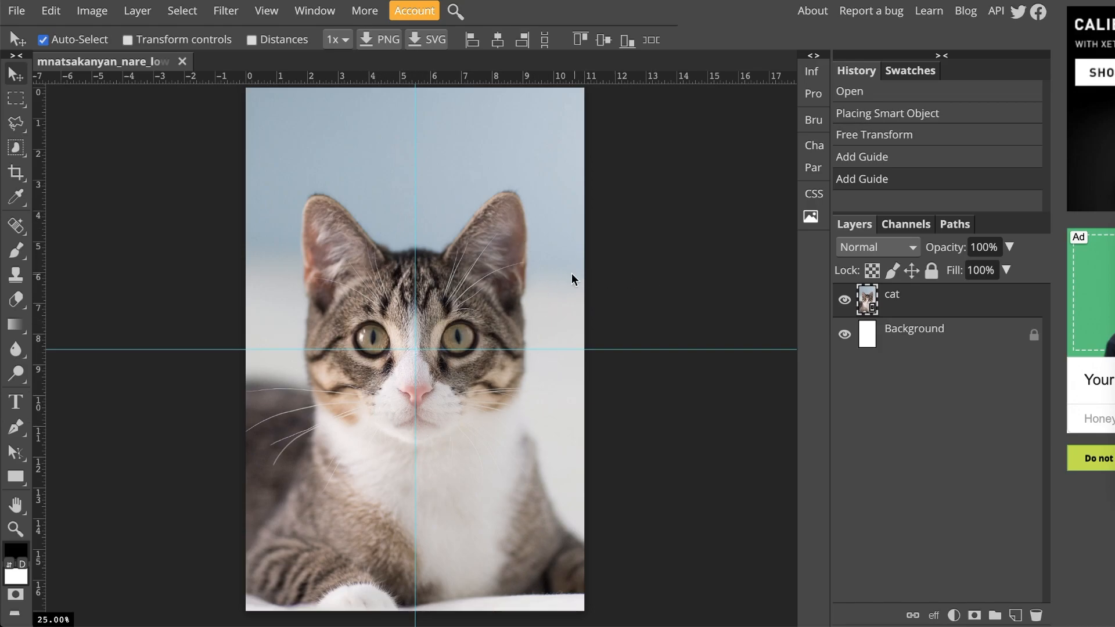
Nudge the cat so its eyes and nose sit on the guides, then zoom to 33.33%
{"action": "left_click_drag", "start_coordinate": [477, 263], "coordinate": [478, 271]}
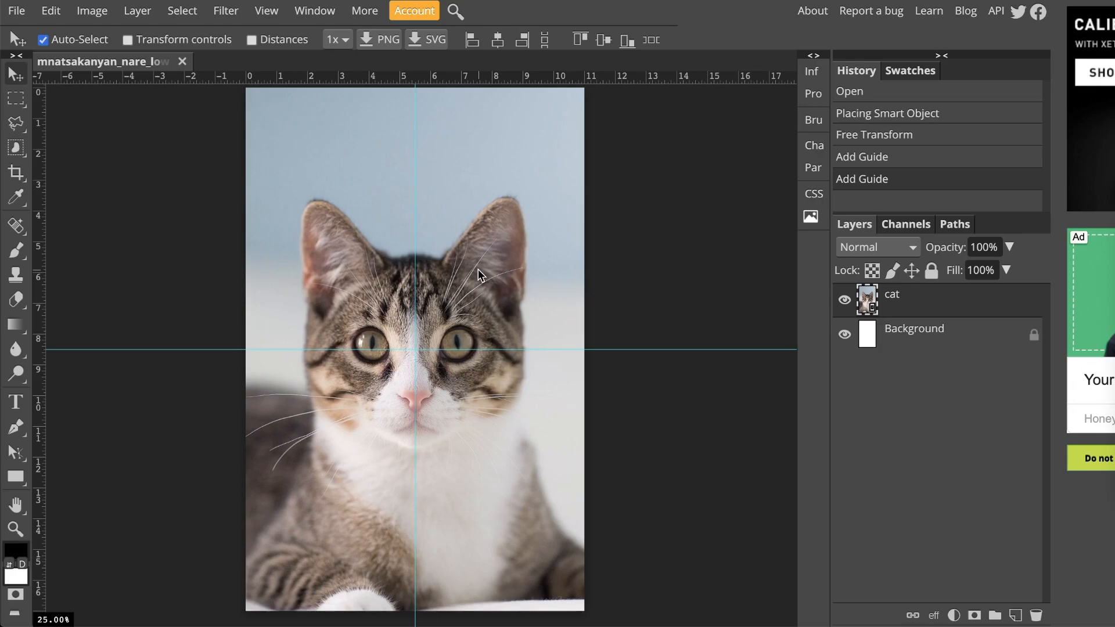
{"action": "left_click_drag", "start_coordinate": [478, 269], "coordinate": [479, 270]}
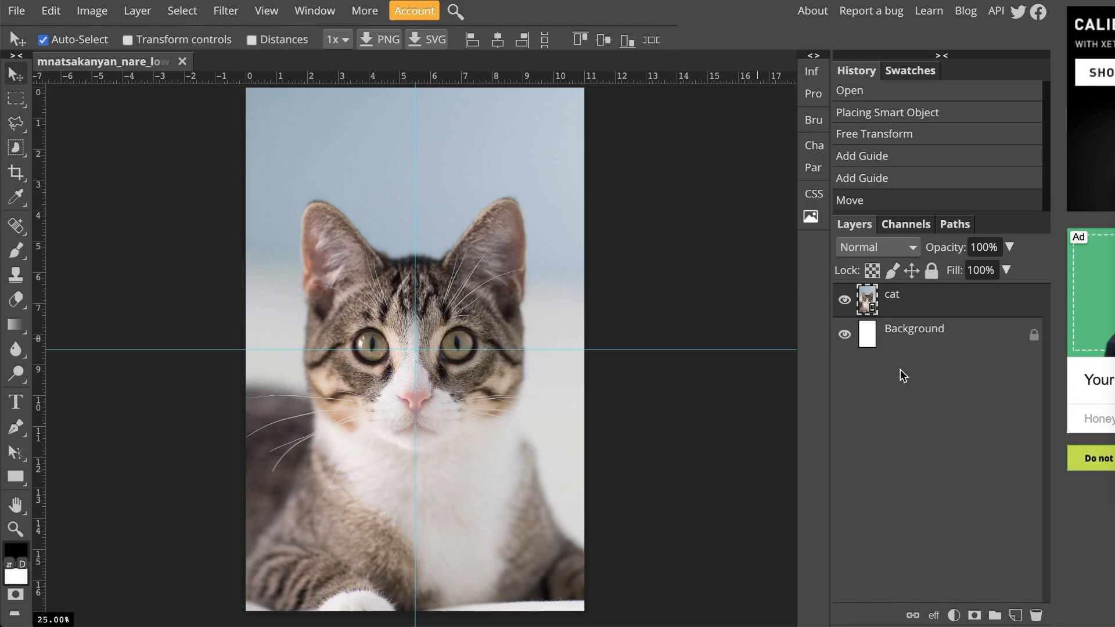
{"action": "key", "text": "ctrl+plus"}
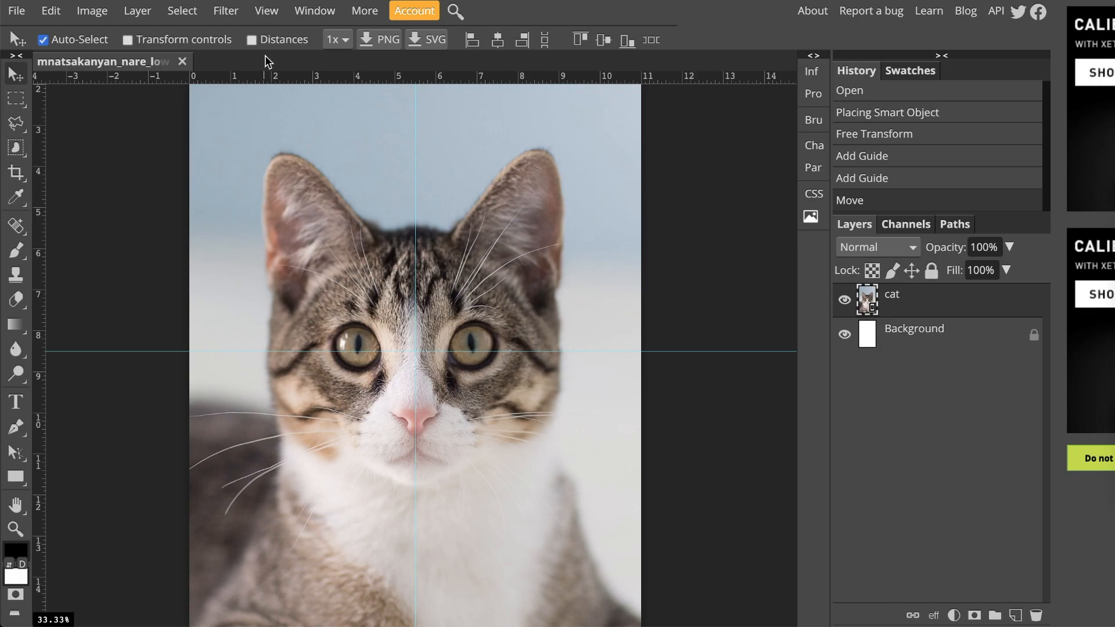
Turn on the grid overlay with View > Show > Grid
{"action": "left_click", "coordinate": [270, 12]}
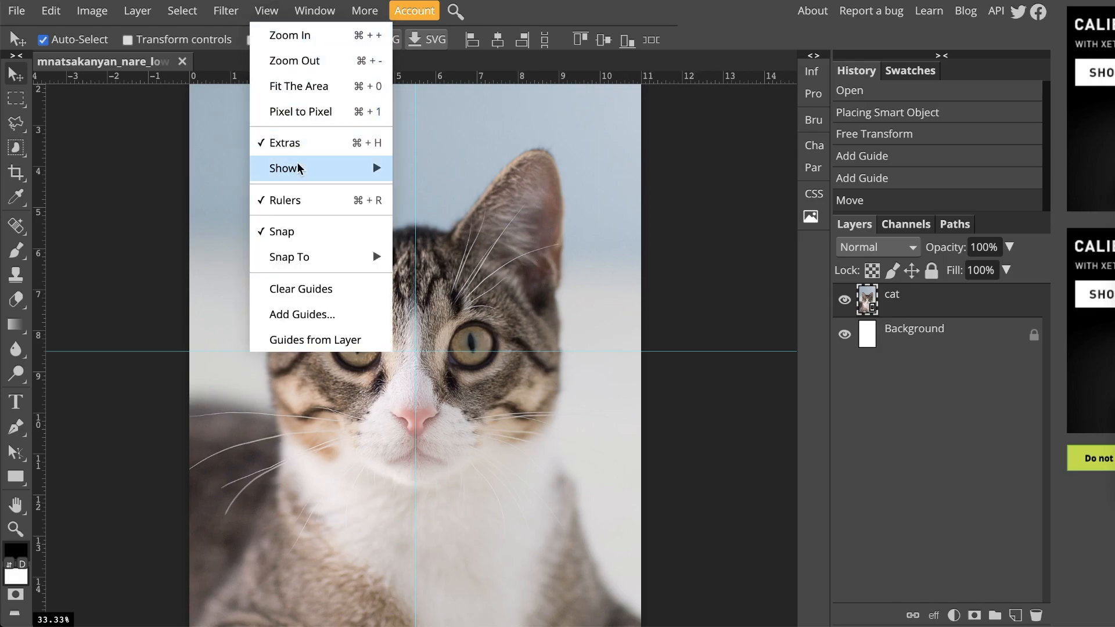
{"action": "mouse_move", "coordinate": [299, 172]}
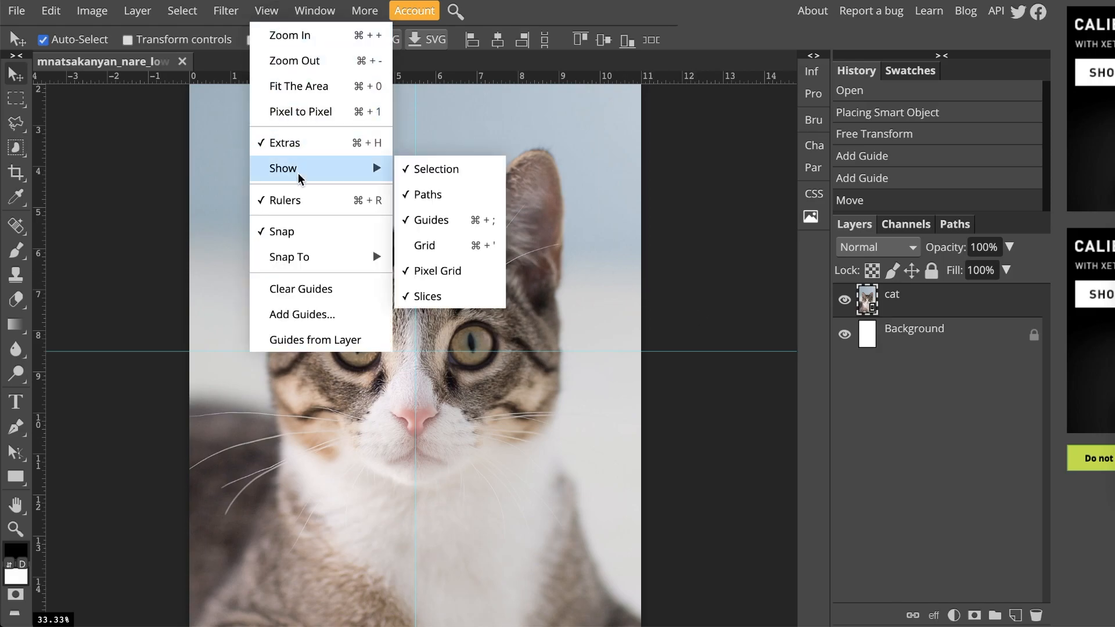
{"action": "left_click", "coordinate": [461, 246]}
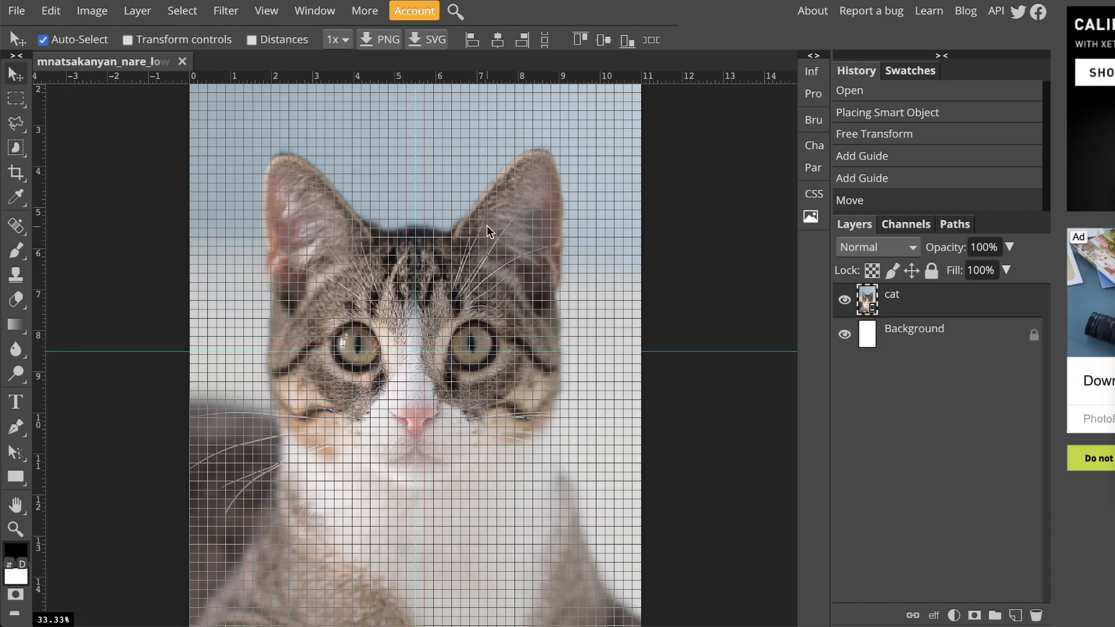
{"action": "left_click", "coordinate": [49, 13]}
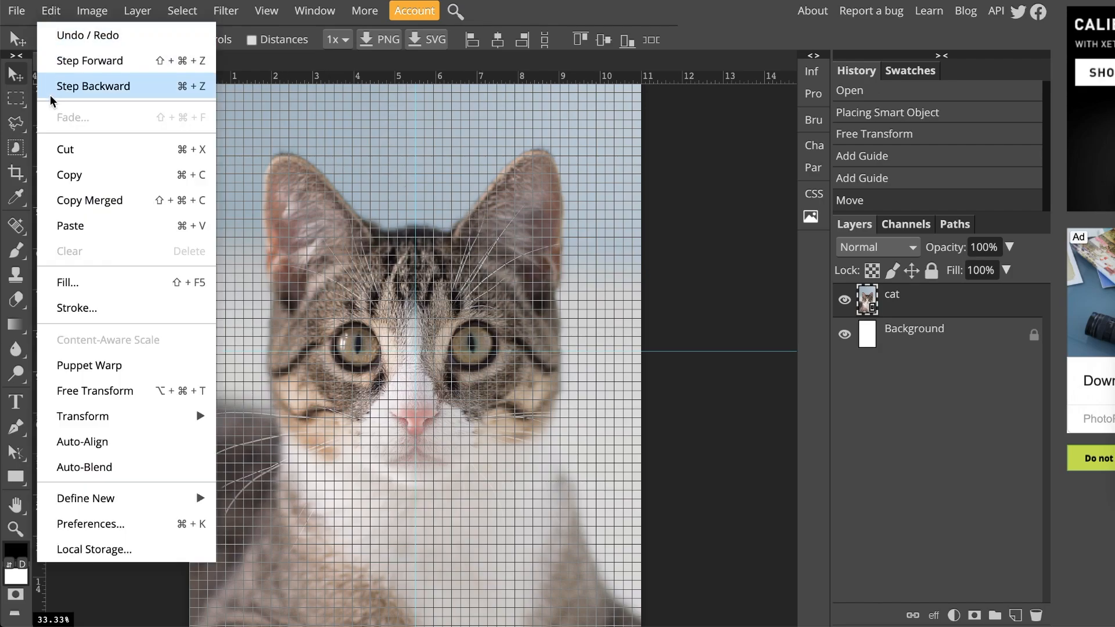
{"action": "left_click", "coordinate": [99, 527]}
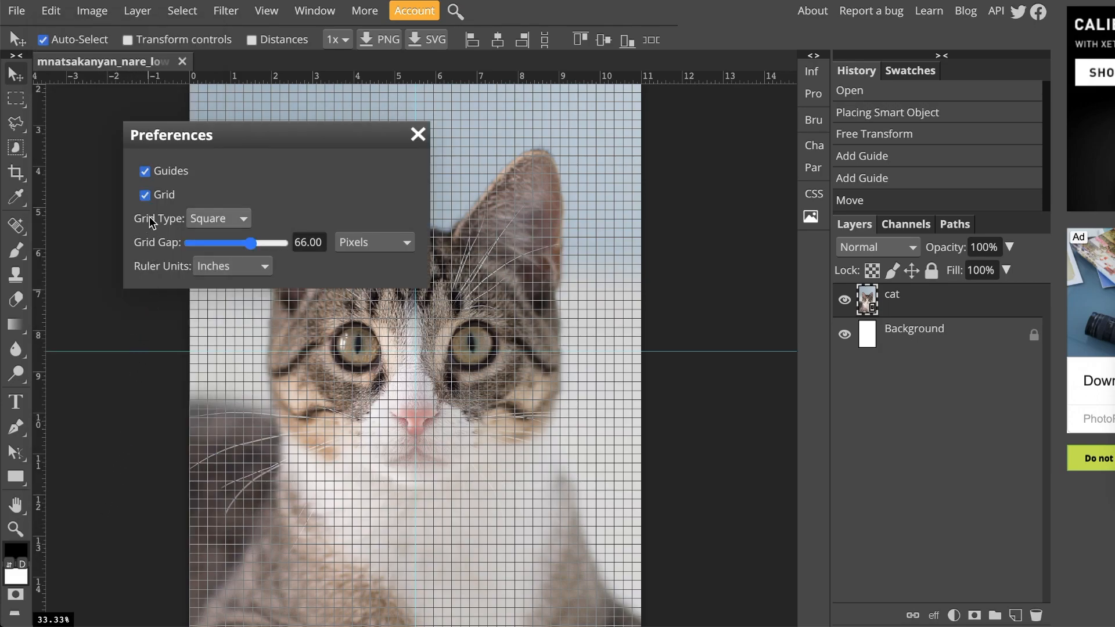
{"action": "left_click", "coordinate": [193, 217]}
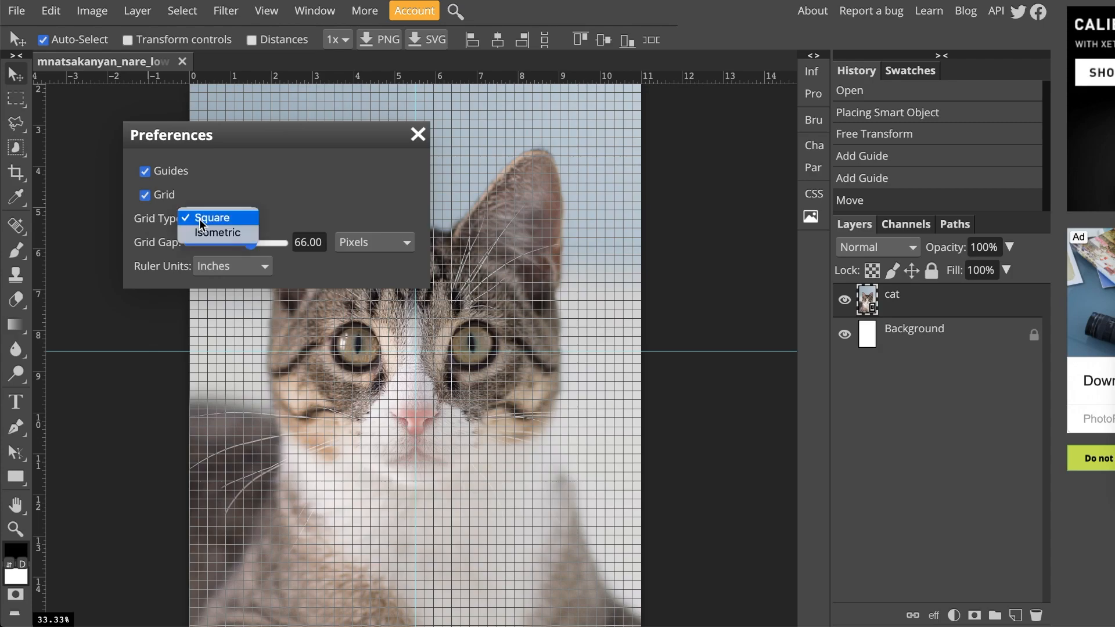
{"action": "left_click", "coordinate": [199, 218]}
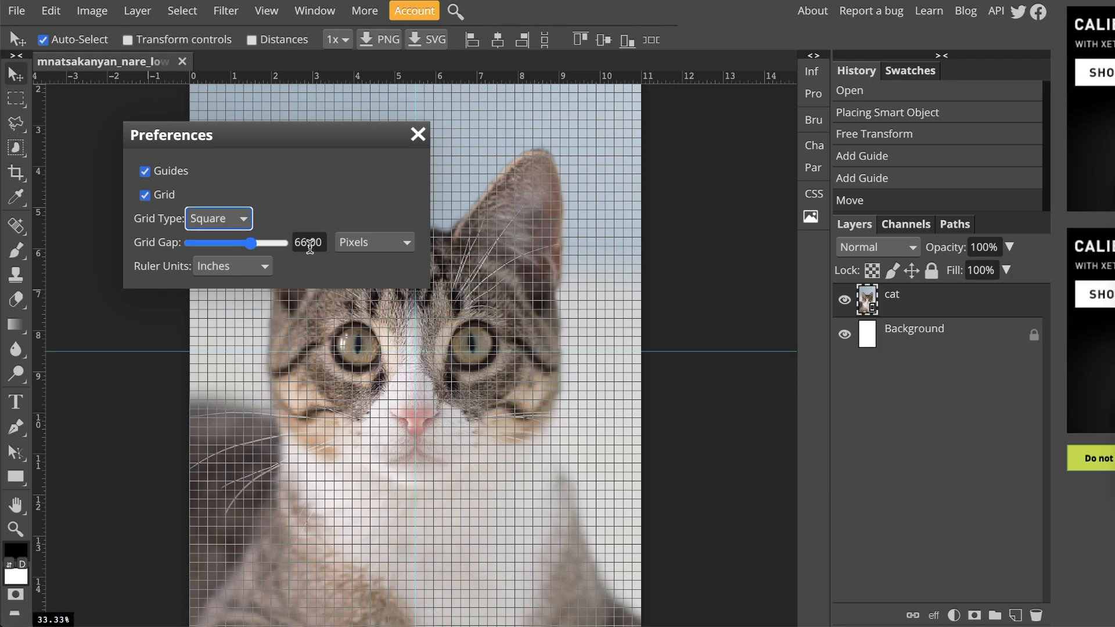
{"action": "left_click", "coordinate": [357, 245]}
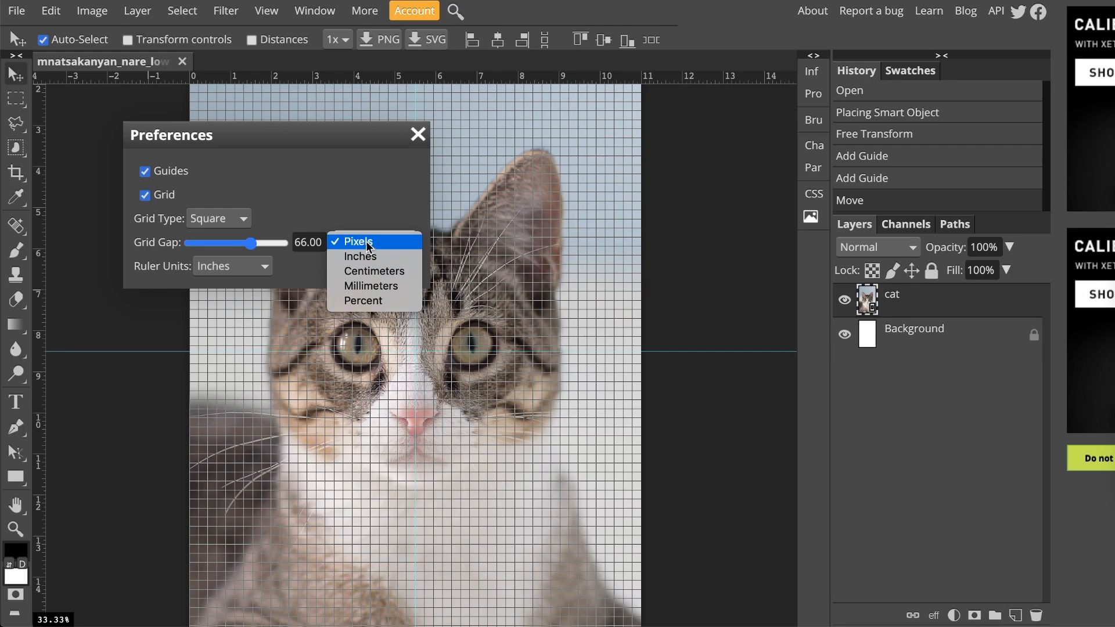
{"action": "left_click", "coordinate": [370, 241]}
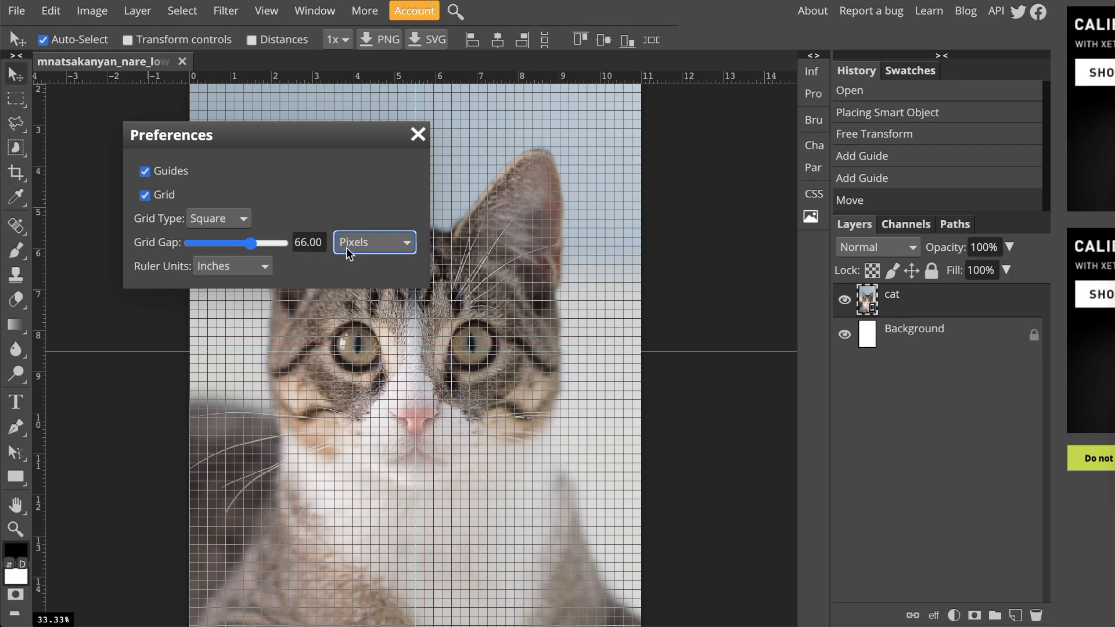
{"action": "left_click", "coordinate": [418, 137]}
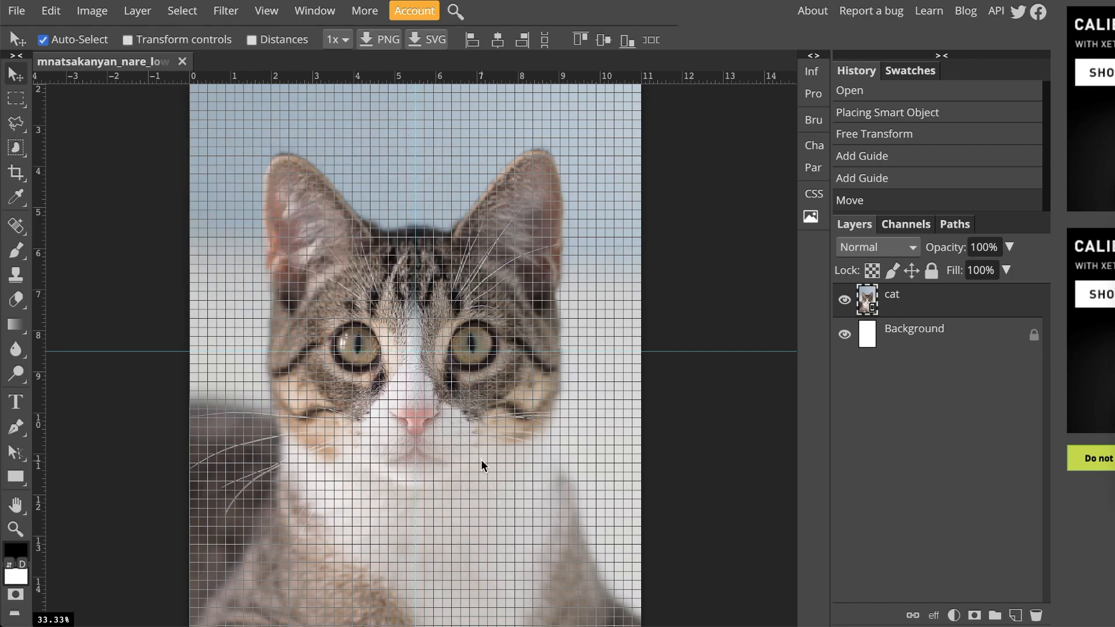